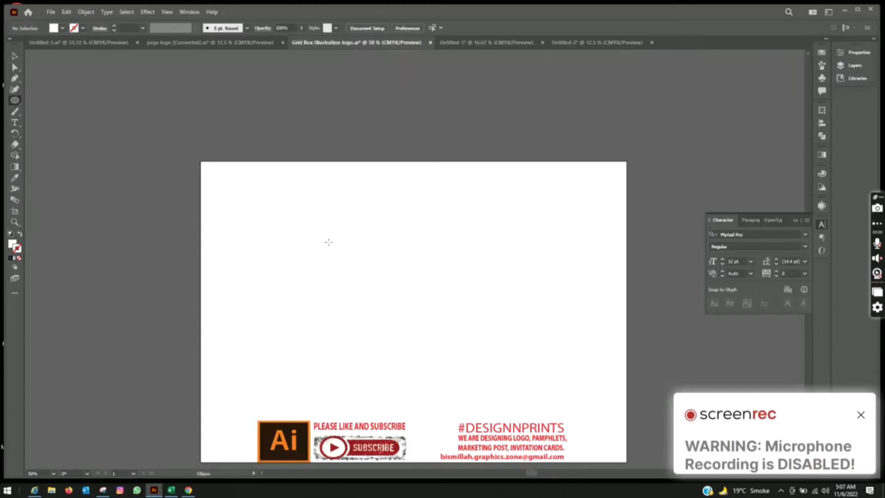
# Draw a 237.7868 pt circle and Alt-drag an overlapping copy to its right.
pyautogui.moveTo(329, 244); pyautogui.dragTo(450, 330)
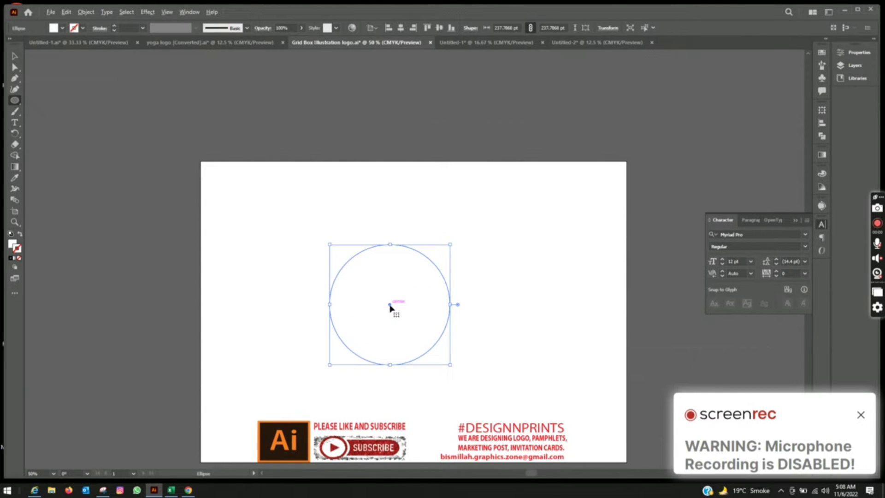
pyautogui.moveTo(389, 306); pyautogui.dragTo(450, 308)
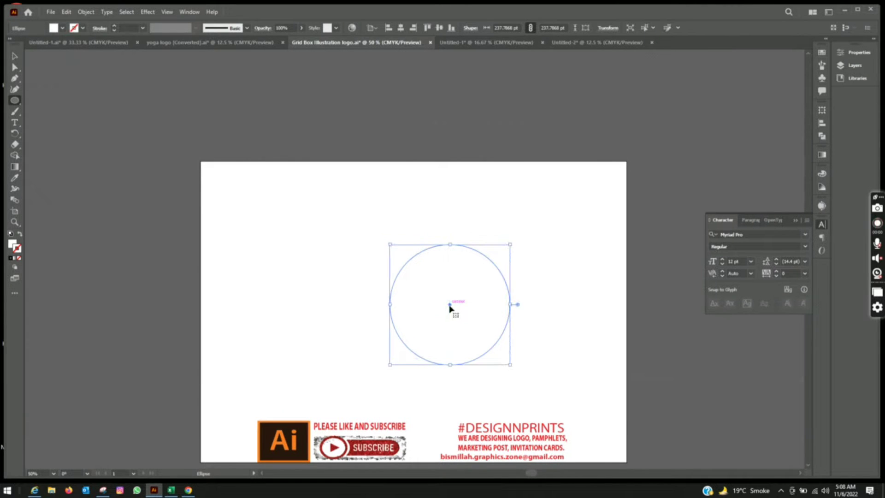
pyautogui.click(197, 153)
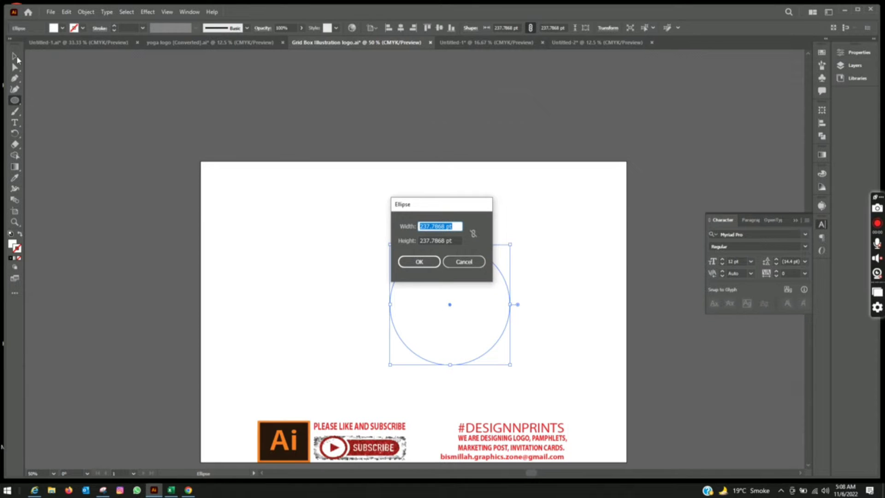
pyautogui.click(475, 262)
# Undo a stray large ellipse and marquee-select both circles with the Selection tool.
pyautogui.moveTo(152, 164); pyautogui.dragTo(639, 409)
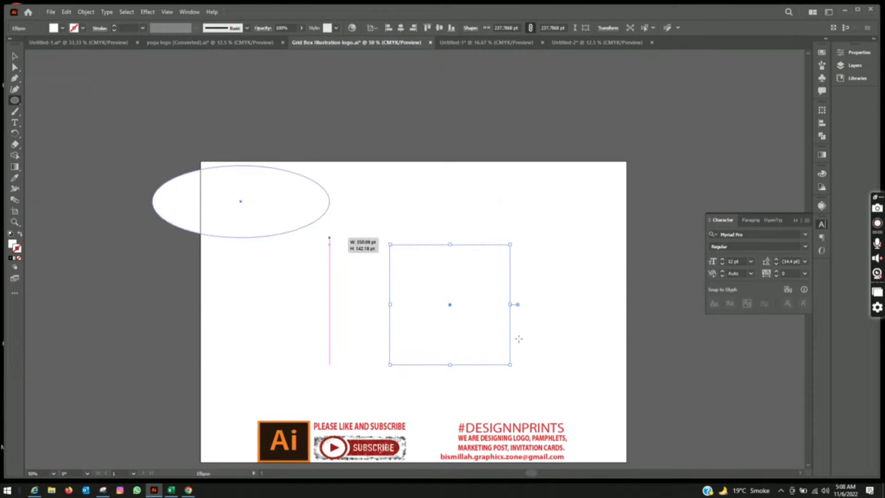
pyautogui.hotkey('ctrl', 'z')
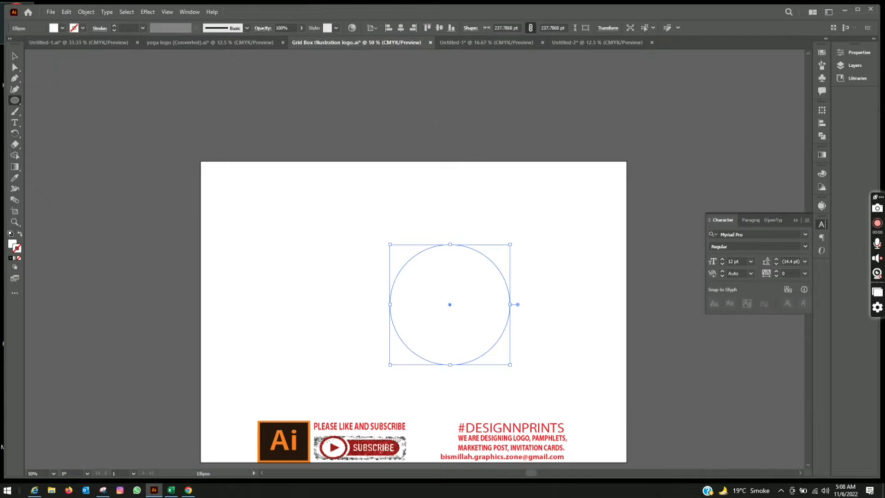
pyautogui.click(14, 55)
pyautogui.moveTo(144, 200); pyautogui.dragTo(655, 394)
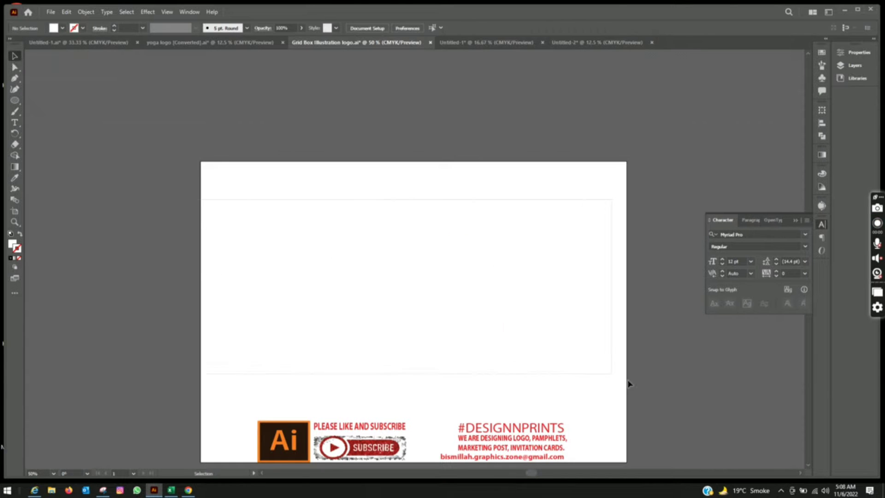
# Give both circles the default black 1 pt stroke and fill None, then reselect them.
pyautogui.click(10, 233)
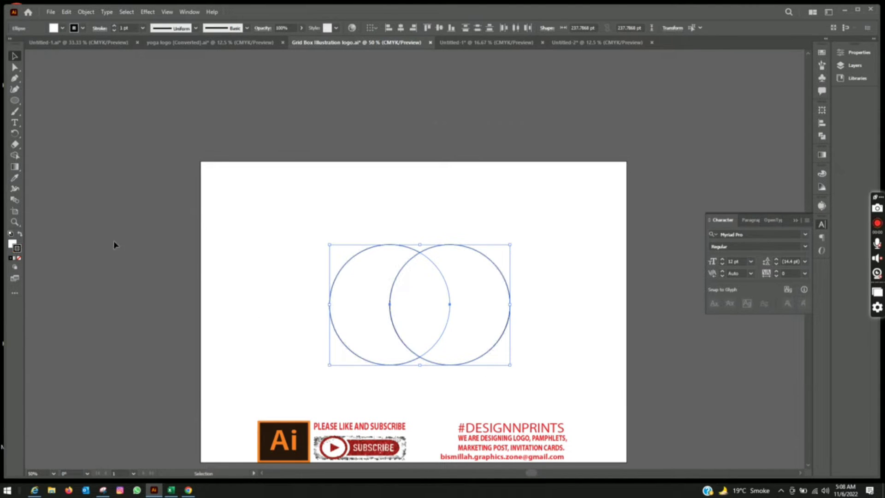
pyautogui.click(19, 258)
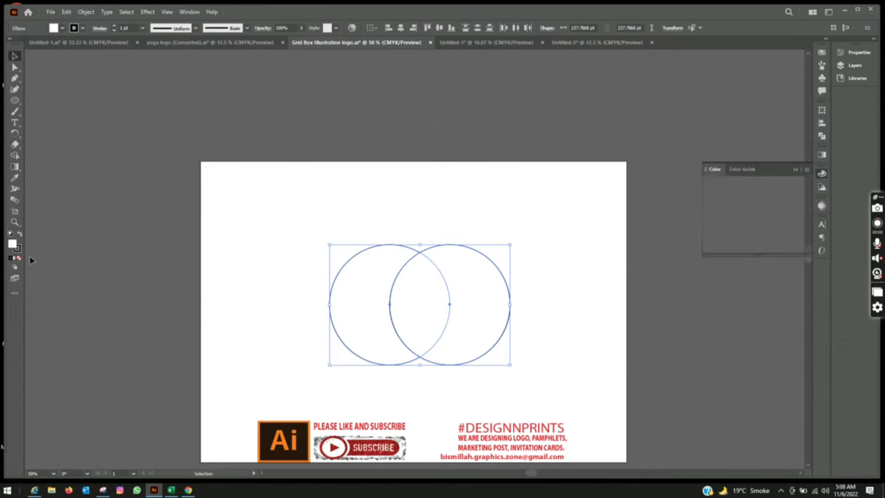
pyautogui.click(64, 261)
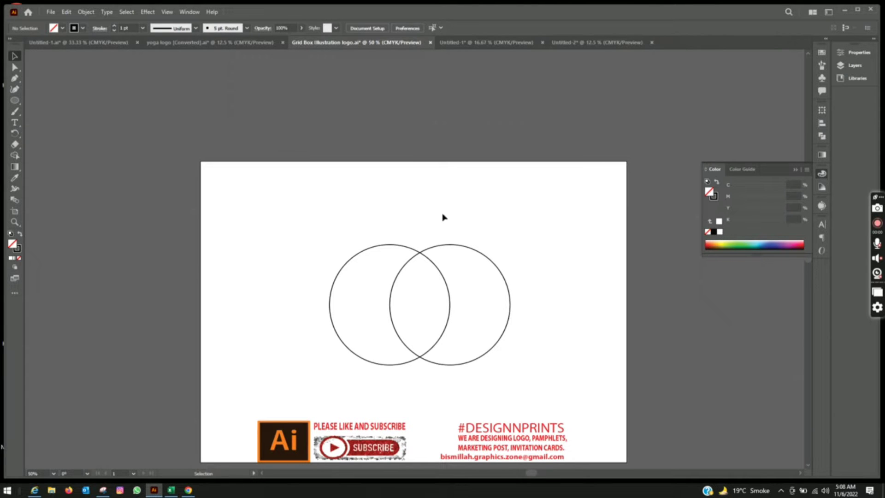
pyautogui.moveTo(294, 227); pyautogui.dragTo(554, 349)
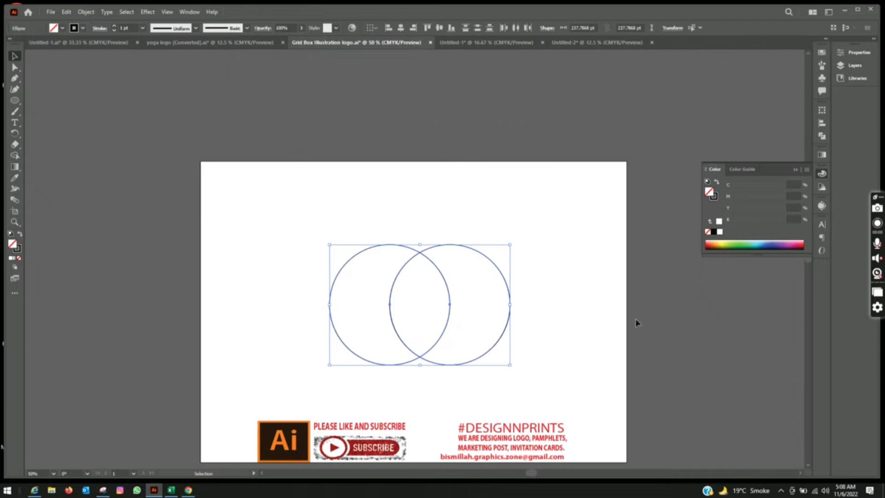
# Split the circles' overlap into a lens with Shape Builder and delete the right circle.
pyautogui.click(15, 155)
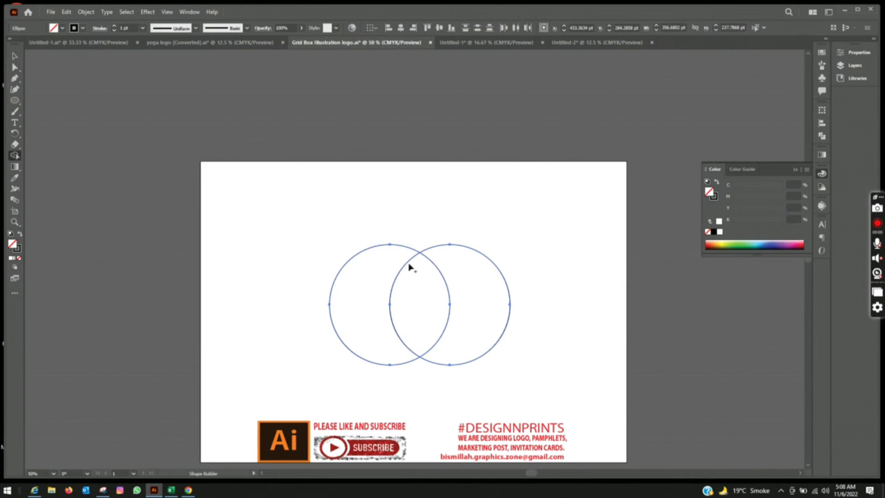
pyautogui.click(434, 287)
pyautogui.click(14, 56)
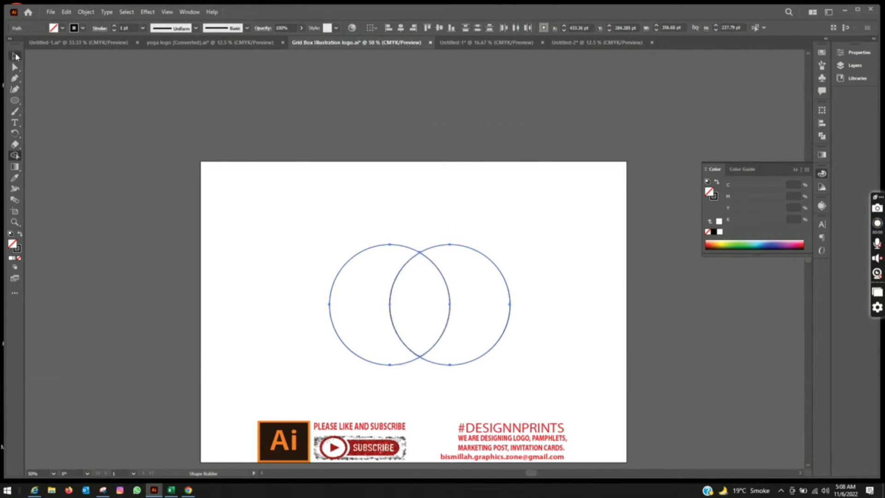
pyautogui.click(527, 360)
pyautogui.click(487, 356)
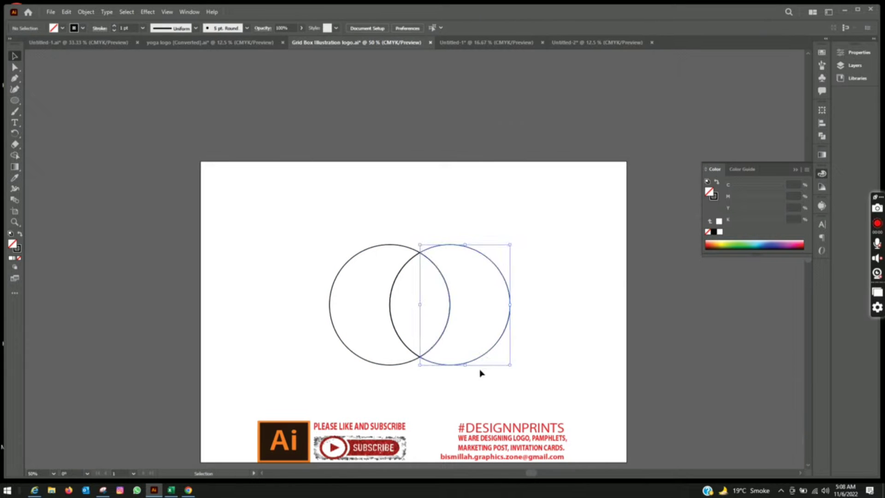
pyautogui.press('Delete')
# Delete the left crescent, leaving only the lens, and move it up the page.
pyautogui.hotkey('ctrl', 'a')
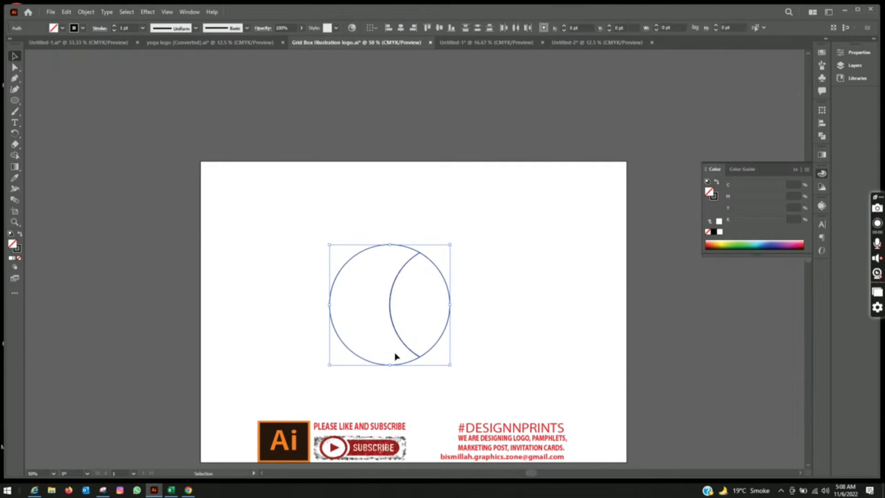
pyautogui.press('Delete')
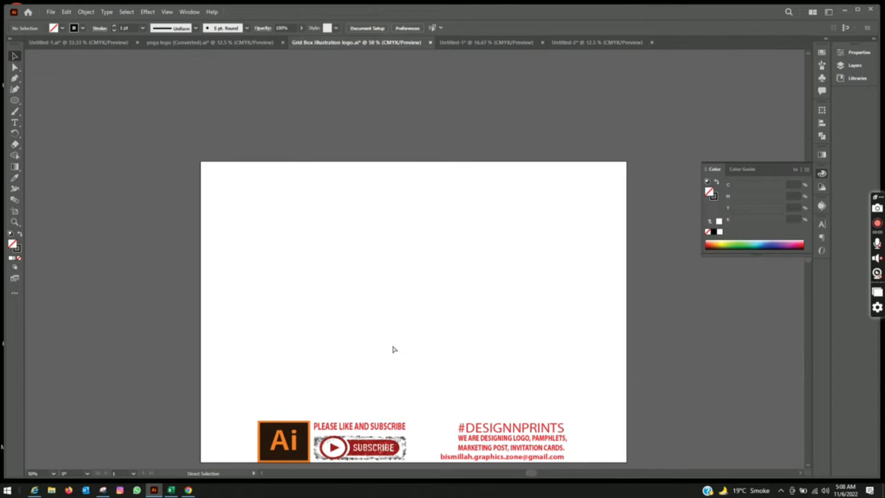
pyautogui.hotkey('ctrl', 'z')
pyautogui.moveTo(318, 231); pyautogui.dragTo(385, 382)
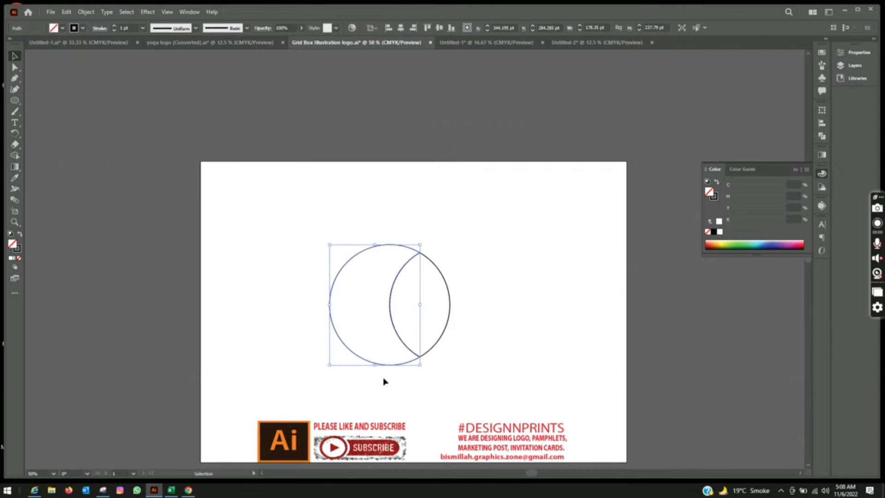
pyautogui.press('Delete')
pyautogui.moveTo(437, 273); pyautogui.dragTo(428, 210)
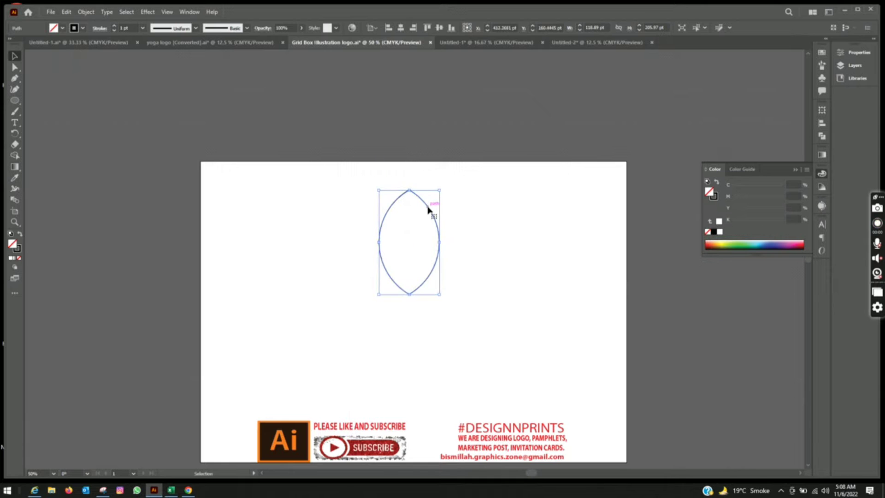
pyautogui.hotkey('ctrl', 't')
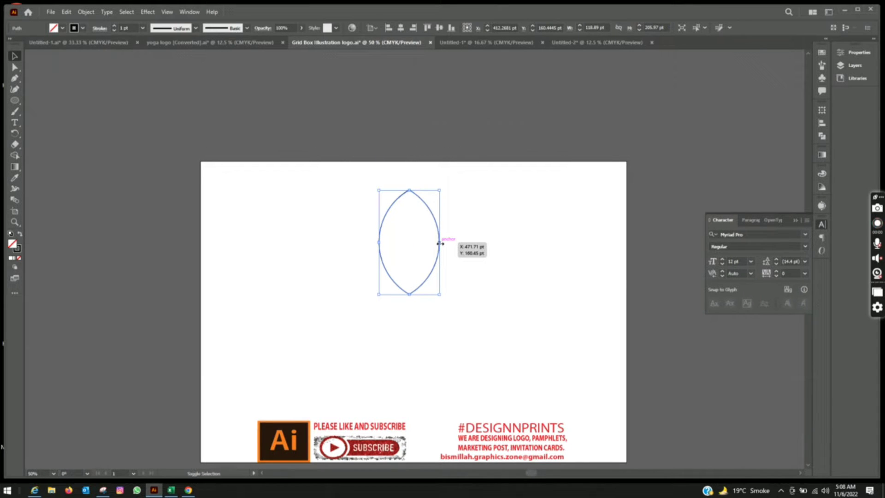
# Scale the lens down, add a copy directly beneath it, and group the two petals.
pyautogui.moveTo(439, 294)
pyautogui.mouseDown()
pyautogui.moveTo(430, 279)
pyautogui.moveTo(414, 355)
pyautogui.mouseUp()
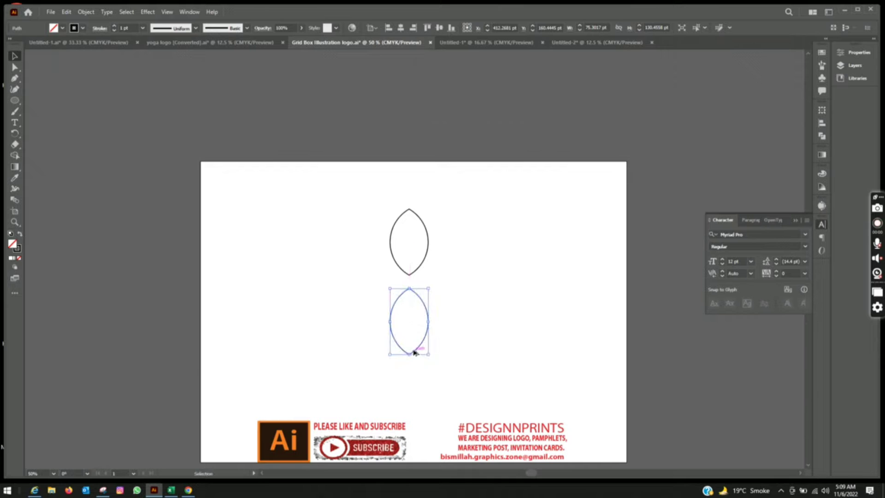
pyautogui.moveTo(450, 381); pyautogui.dragTo(449, 377)
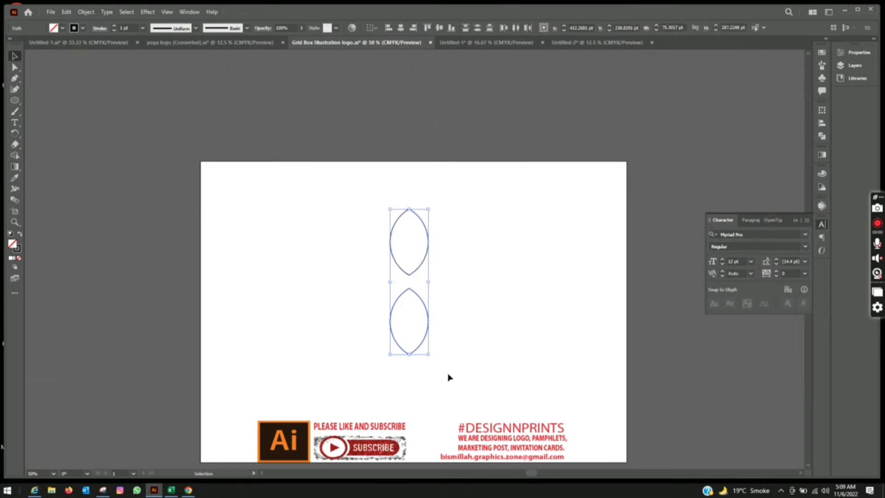
pyautogui.press('a')
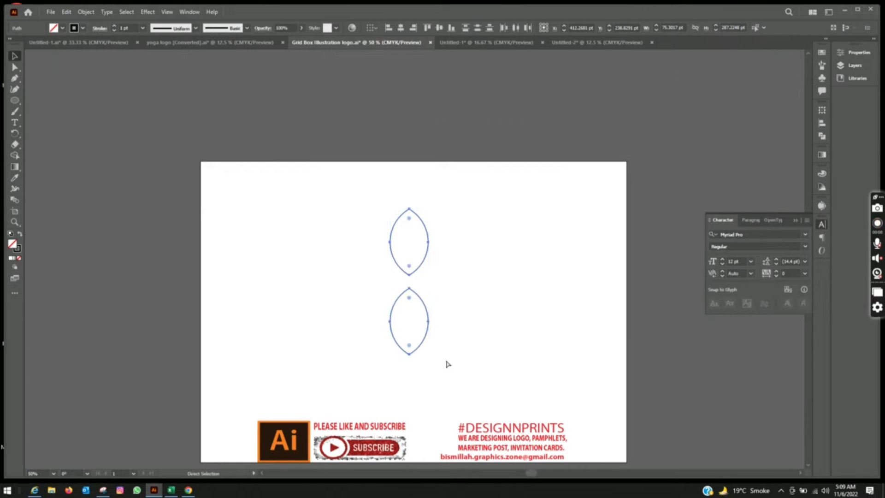
pyautogui.hotkey('ctrl', 'g')
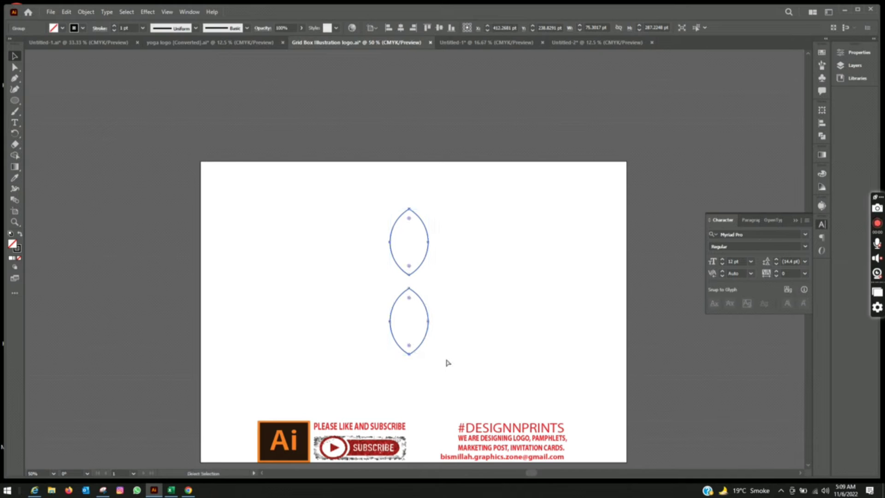
pyautogui.press('v')
# Make a reflected copy of the grouped petals via Transform > Reflect.
pyautogui.rightClick(410, 292)
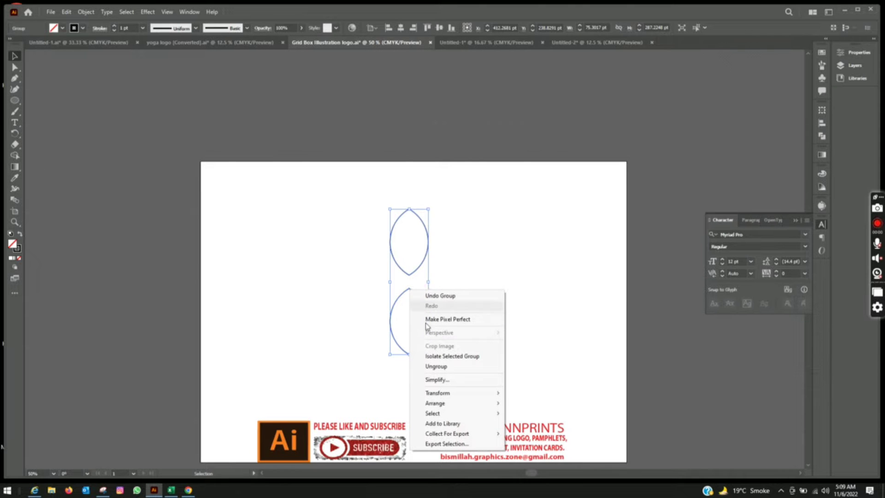
pyautogui.moveTo(438, 393)
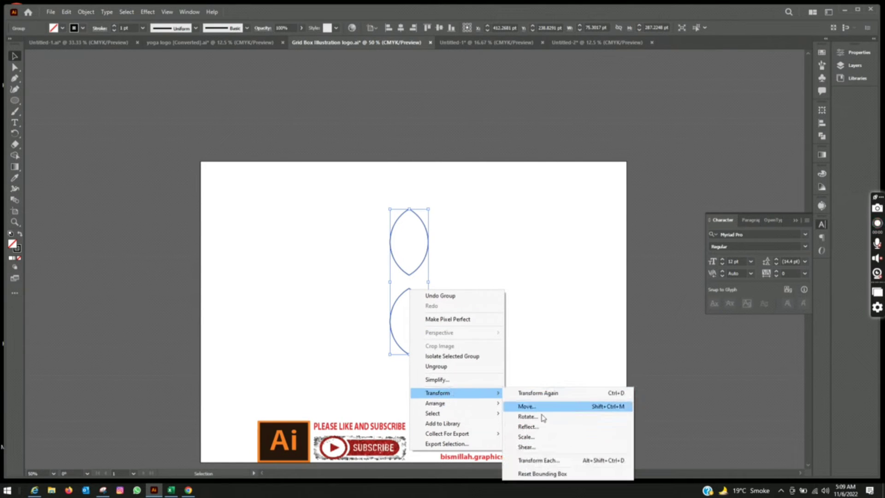
pyautogui.click(542, 426)
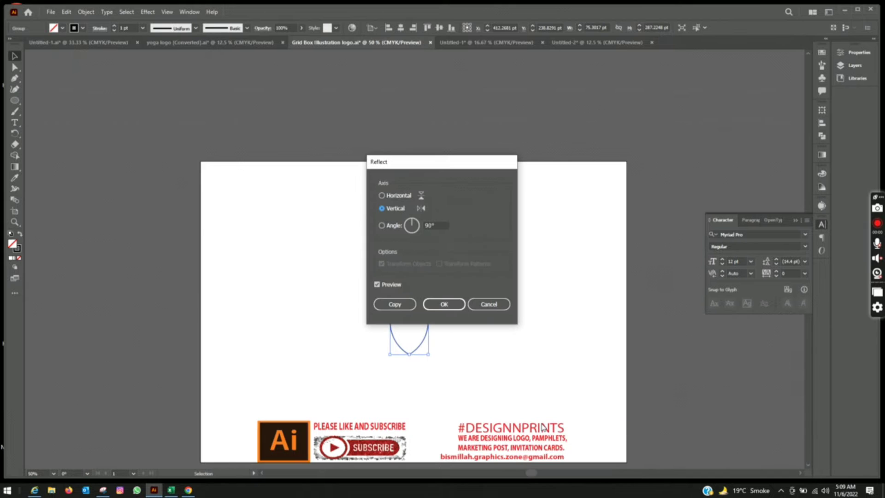
pyautogui.click(395, 304)
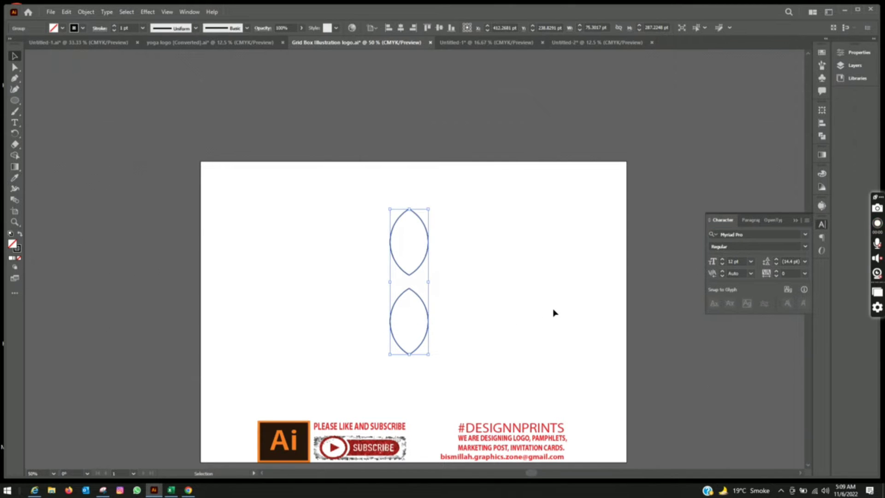
# Rotate a copy of the petal pair to horizontal and select all four lenses.
pyautogui.rightClick(409, 275)
pyautogui.moveTo(436, 378)
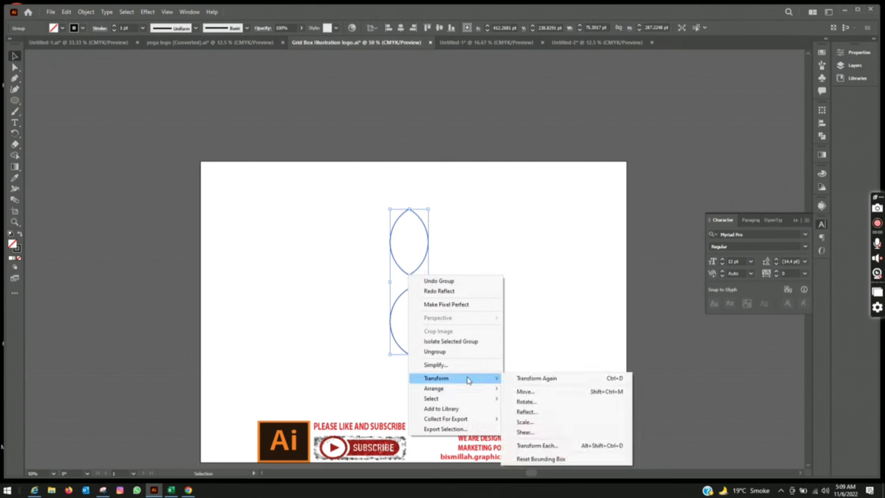
pyautogui.click(543, 402)
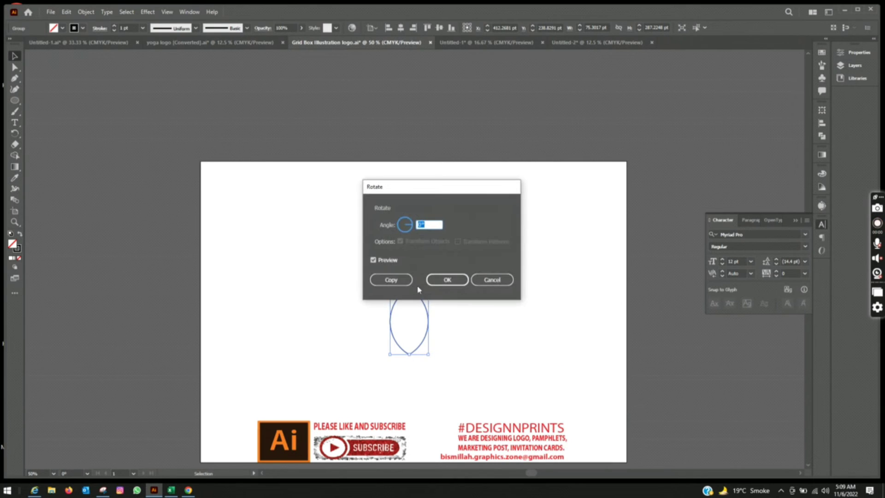
pyautogui.click(392, 279)
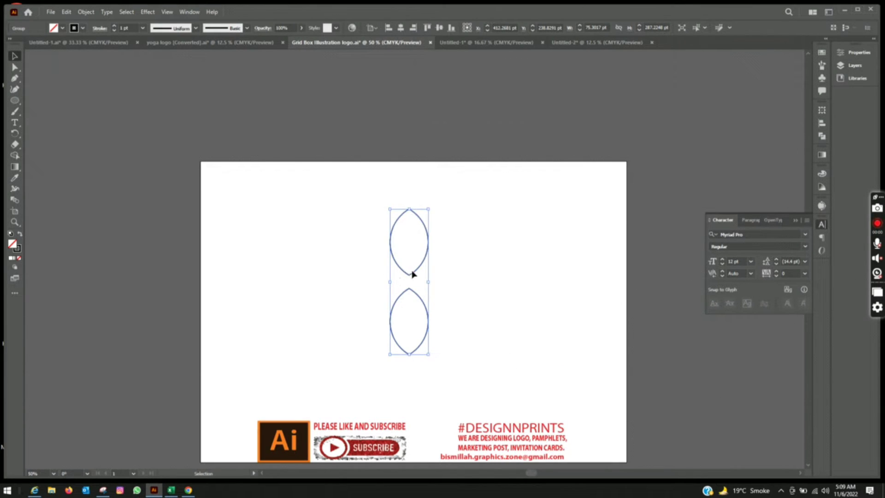
pyautogui.moveTo(432, 208); pyautogui.dragTo(503, 304)
pyautogui.click(456, 226)
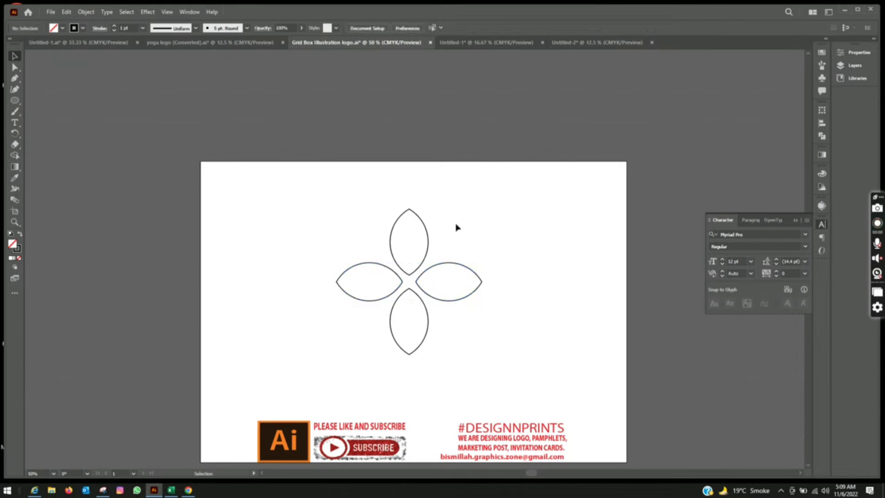
pyautogui.moveTo(295, 159); pyautogui.dragTo(535, 353)
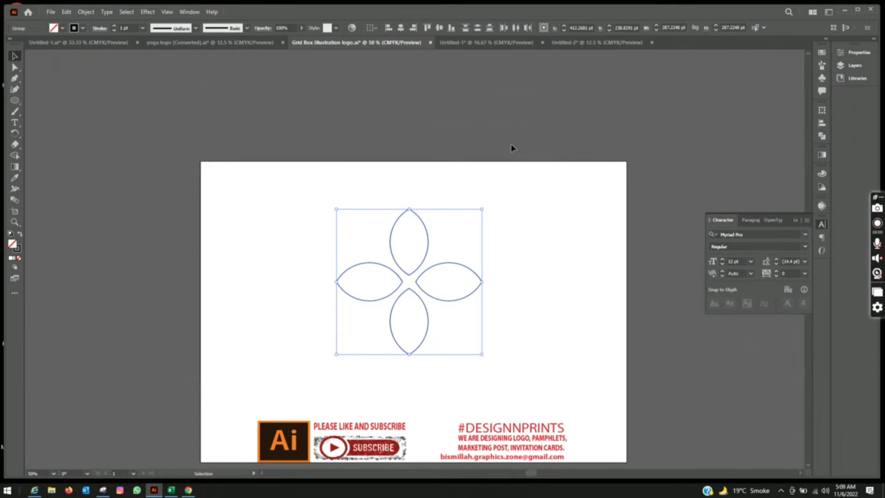
# Cut the cross back to a single top lens petal and nudge it into place.
pyautogui.click(489, 156)
pyautogui.hotkey('ctrl', 'z')
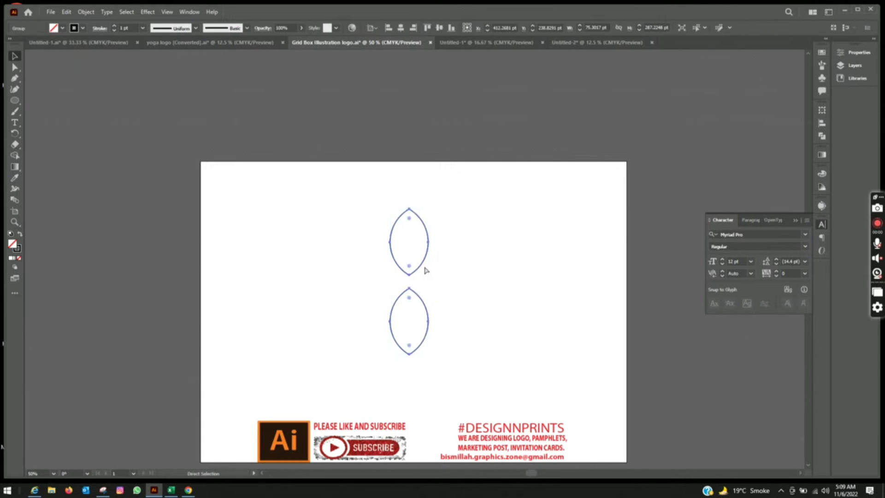
pyautogui.hotkey('ctrl', 'z')
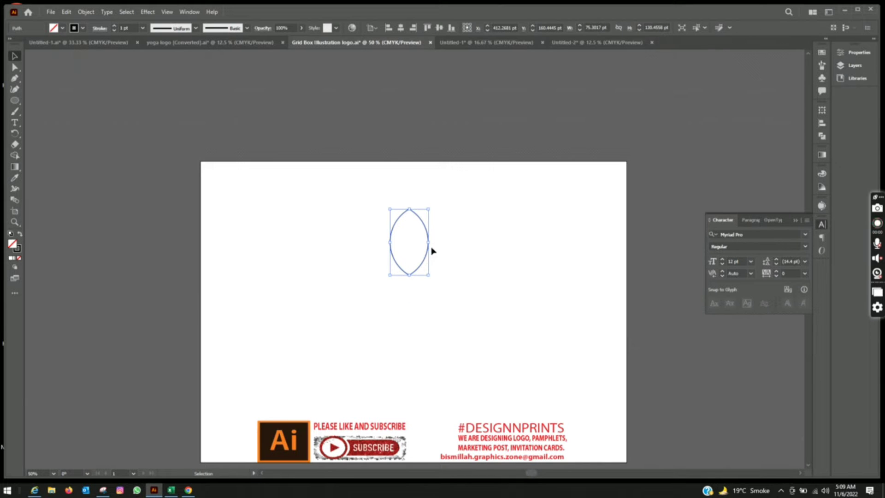
pyautogui.moveTo(426, 265)
pyautogui.mouseDown()
pyautogui.moveTo(486, 273)
pyautogui.moveTo(422, 245)
pyautogui.mouseUp()
# Close the Character panel and open the Gradient panel.
pyautogui.click(541, 277)
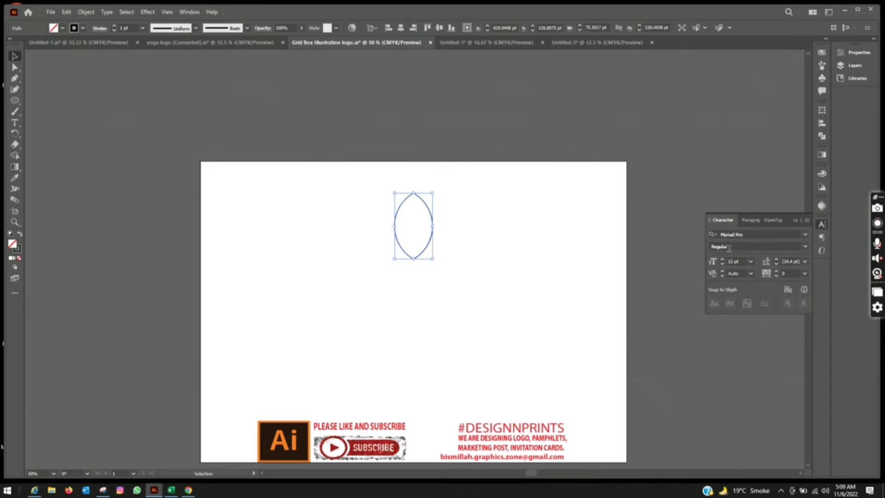
pyautogui.click(794, 220)
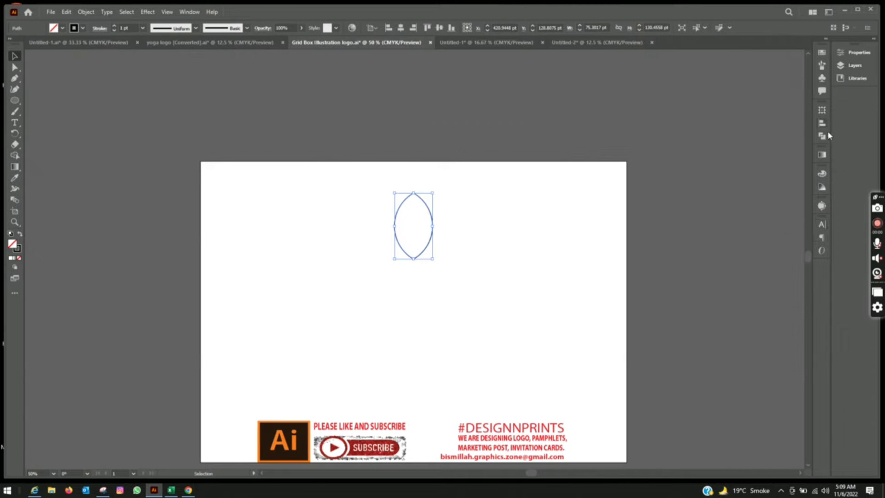
pyautogui.click(826, 156)
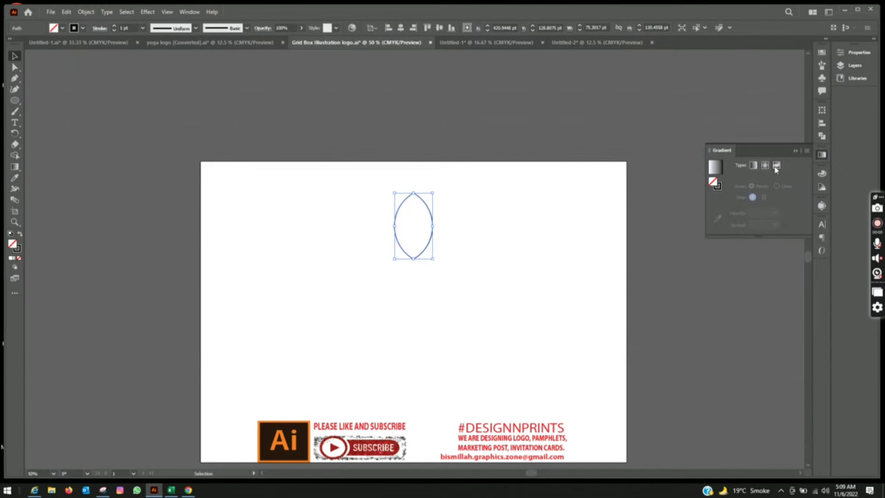
pyautogui.rightClick(549, 491)
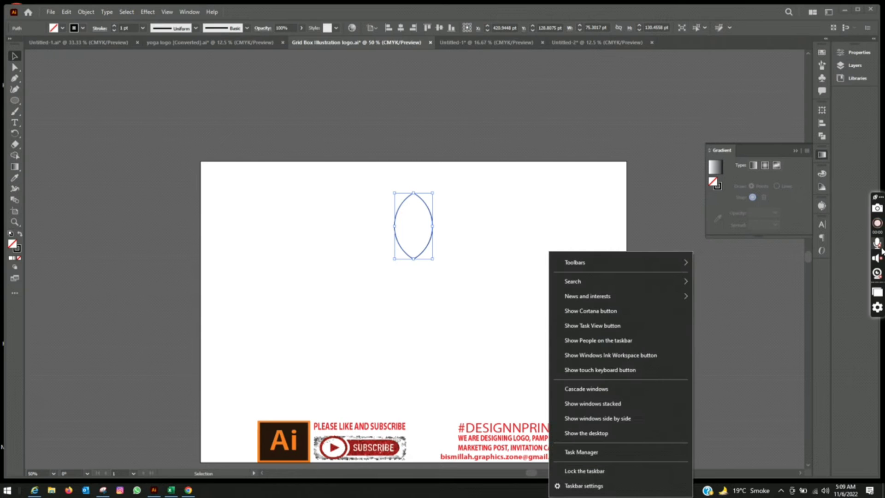
pyautogui.click(582, 209)
# Apply a freeform gradient to the petal with a bright red colour point at the top.
pyautogui.press('g')
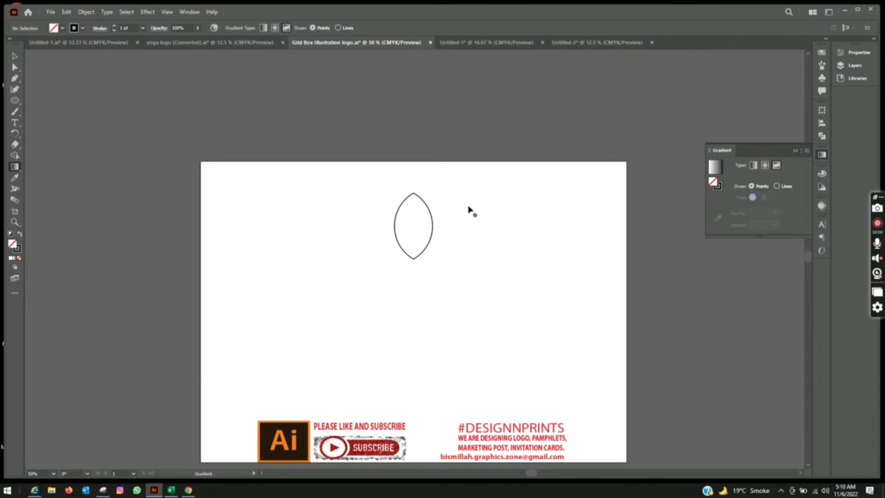
pyautogui.click(430, 213)
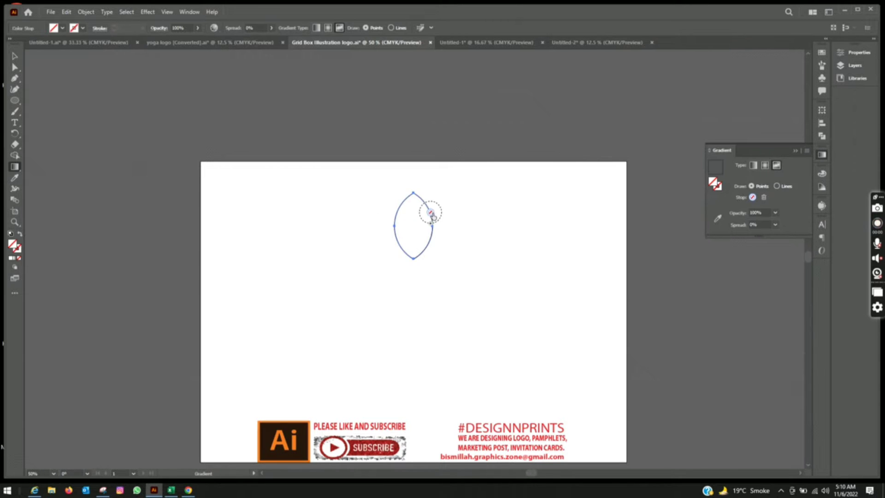
pyautogui.moveTo(430, 212); pyautogui.dragTo(415, 209)
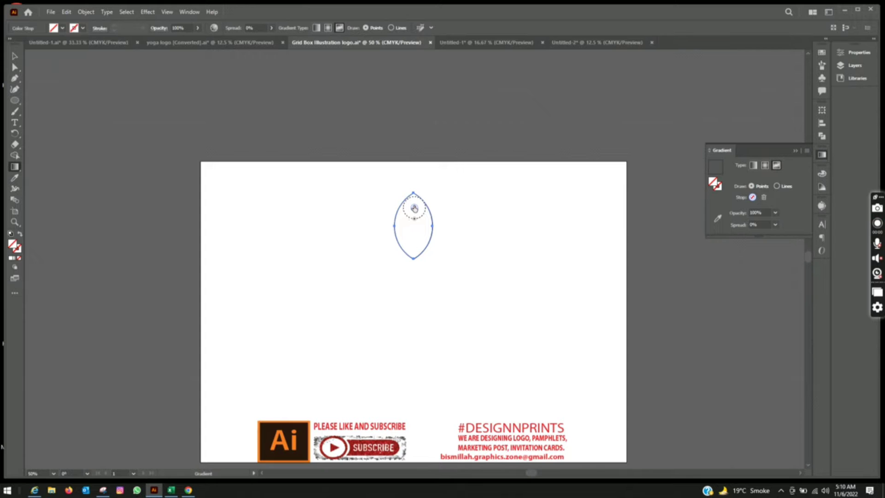
pyautogui.doubleClick(414, 208)
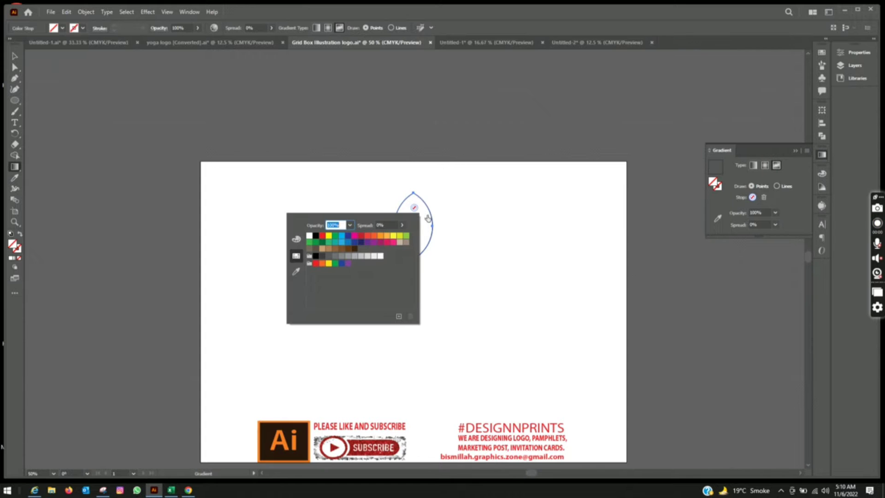
pyautogui.click(362, 238)
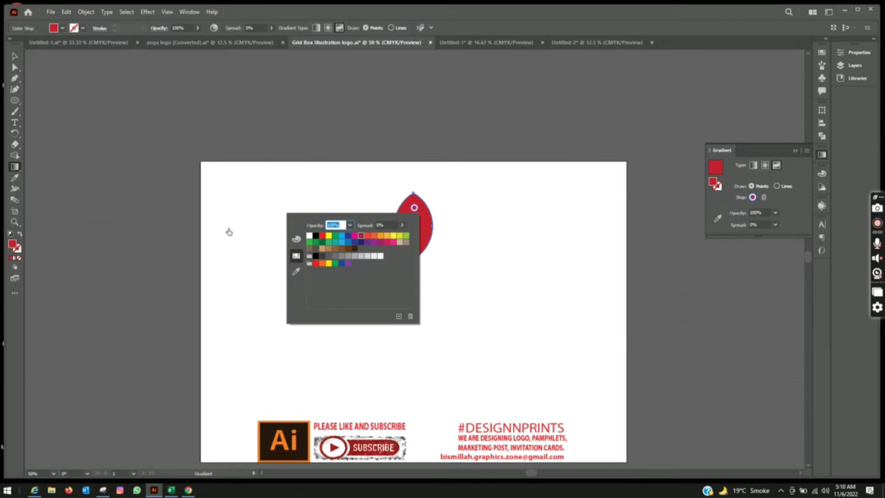
pyautogui.click(317, 264)
pyautogui.click(374, 134)
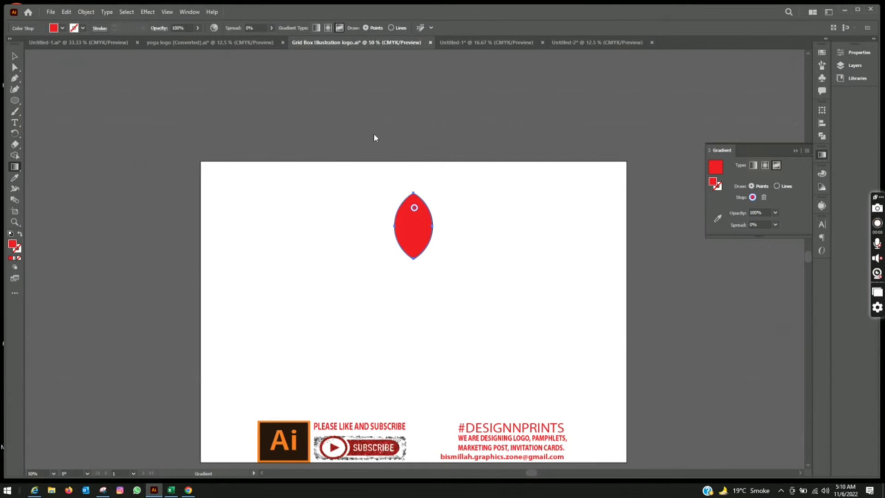
# Add a yellow colour point lower in the petal.
pyautogui.click(415, 238)
pyautogui.doubleClick(415, 238)
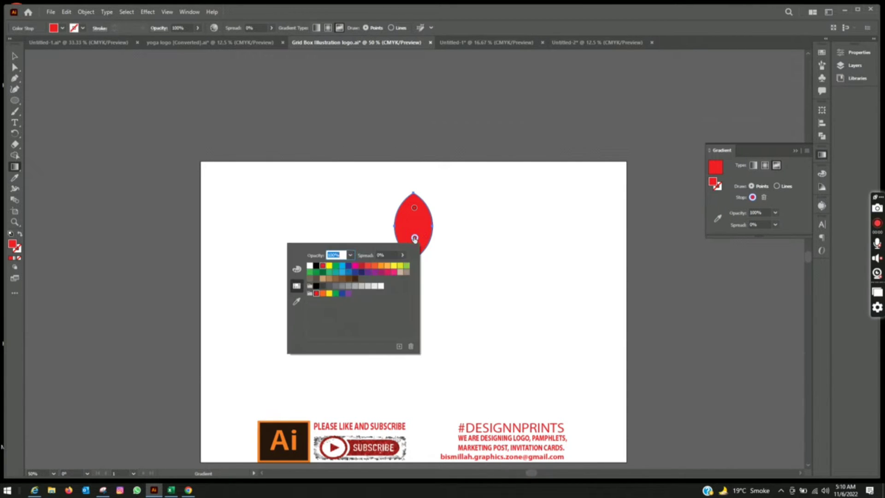
pyautogui.click(328, 294)
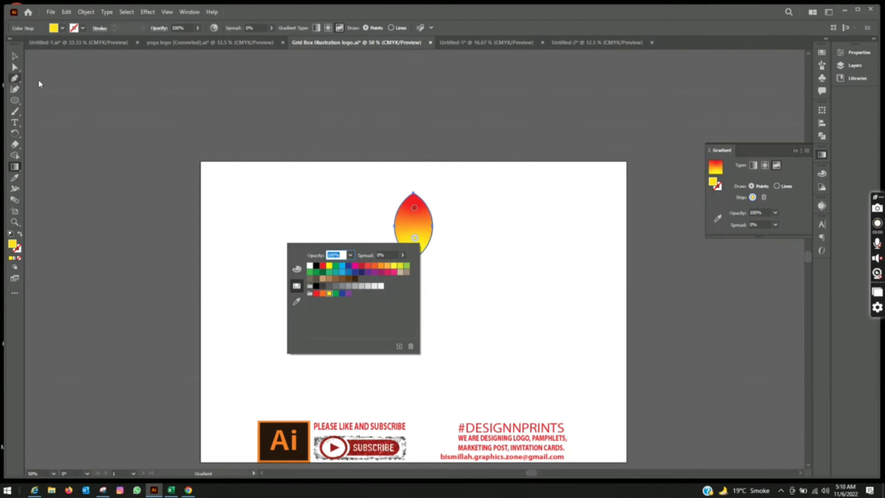
pyautogui.click(484, 158)
pyautogui.click(15, 56)
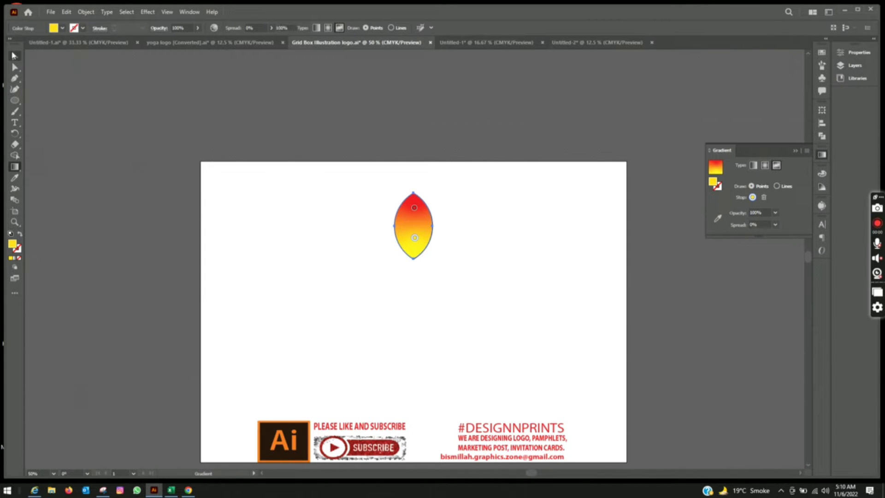
# Copy the gradient petal directly below itself and group the vertical pair.
pyautogui.click(422, 231)
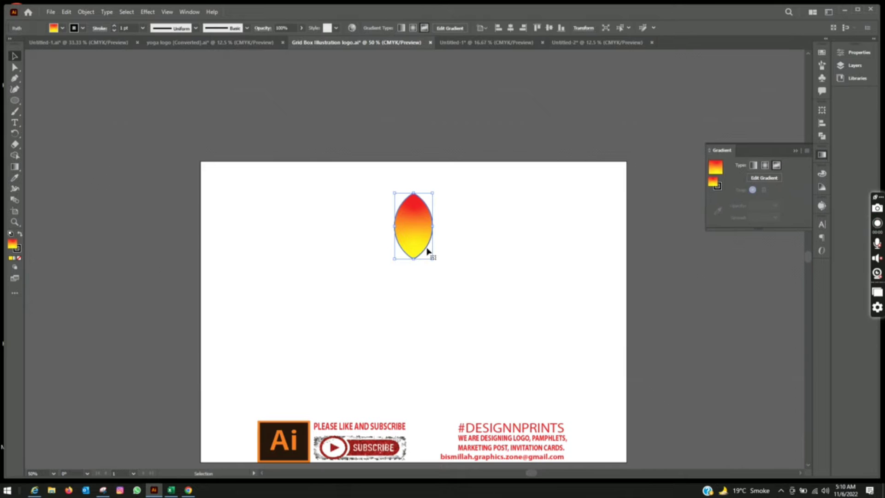
pyautogui.moveTo(427, 251); pyautogui.dragTo(428, 332)
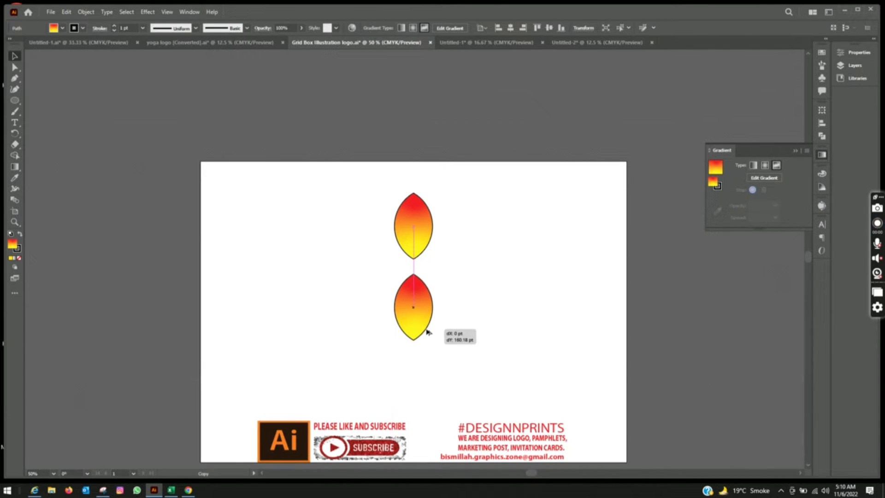
pyautogui.moveTo(428, 332); pyautogui.dragTo(428, 341)
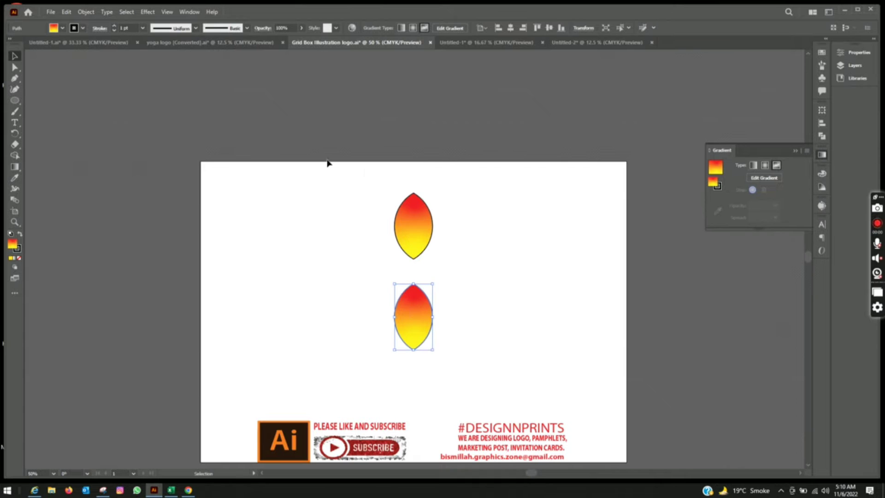
pyautogui.moveTo(327, 162); pyautogui.dragTo(480, 384)
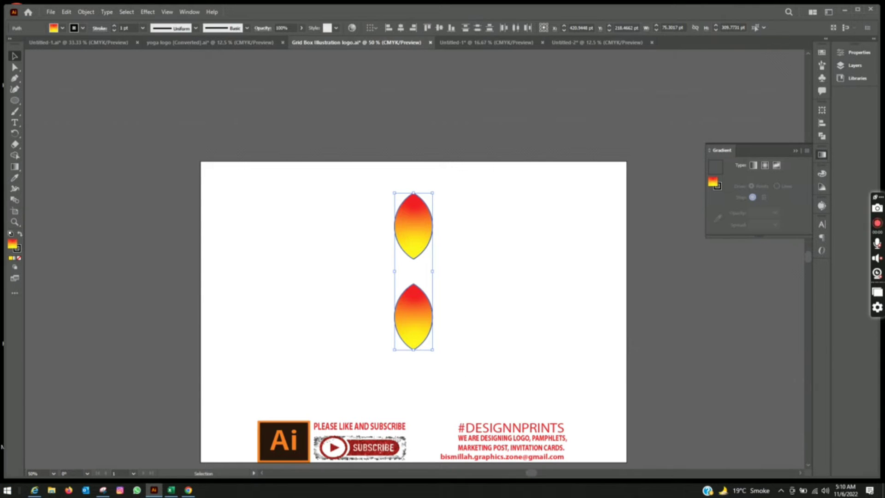
pyautogui.hotkey('ctrl', 'g')
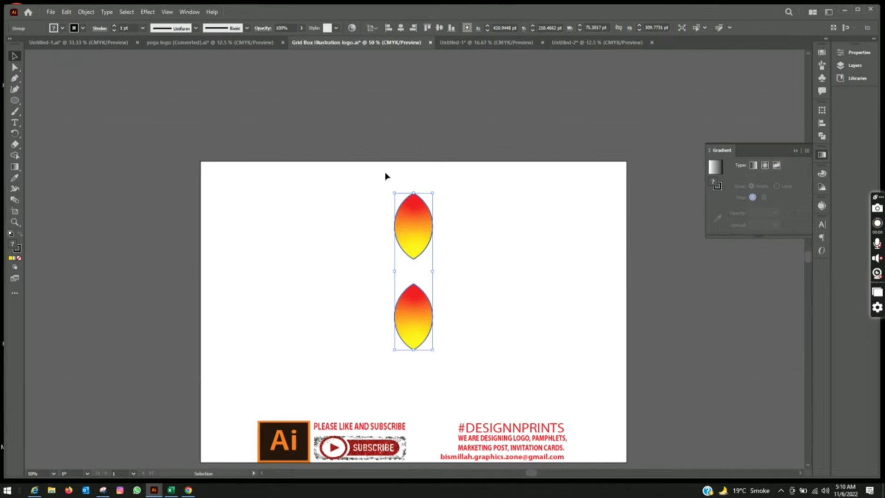
# Rotate a 90° copy into horizontal petals and set all four petals' stroke to 0 pt.
pyautogui.moveTo(436, 189); pyautogui.dragTo(521, 298)
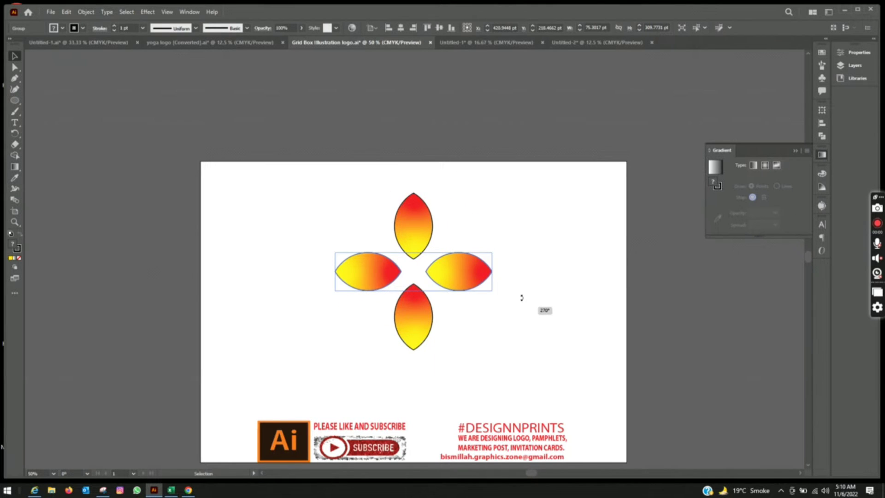
pyautogui.moveTo(326, 133); pyautogui.dragTo(535, 346)
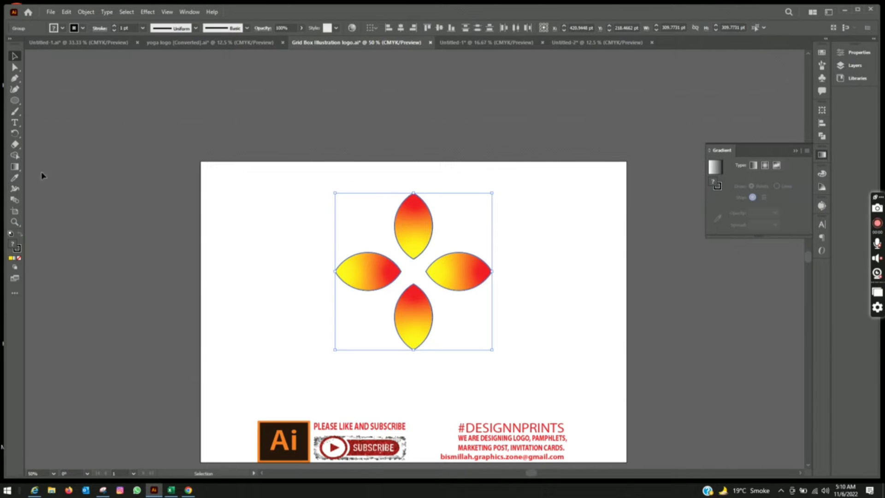
pyautogui.click(115, 31)
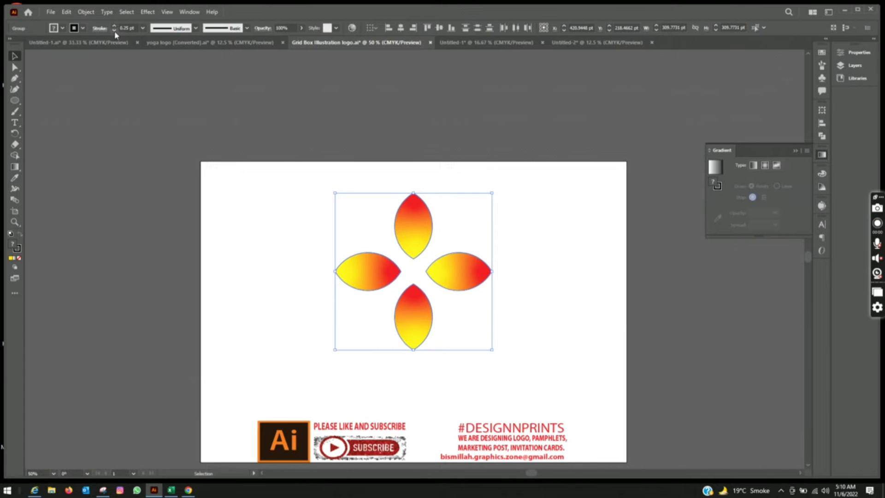
pyautogui.click(114, 31)
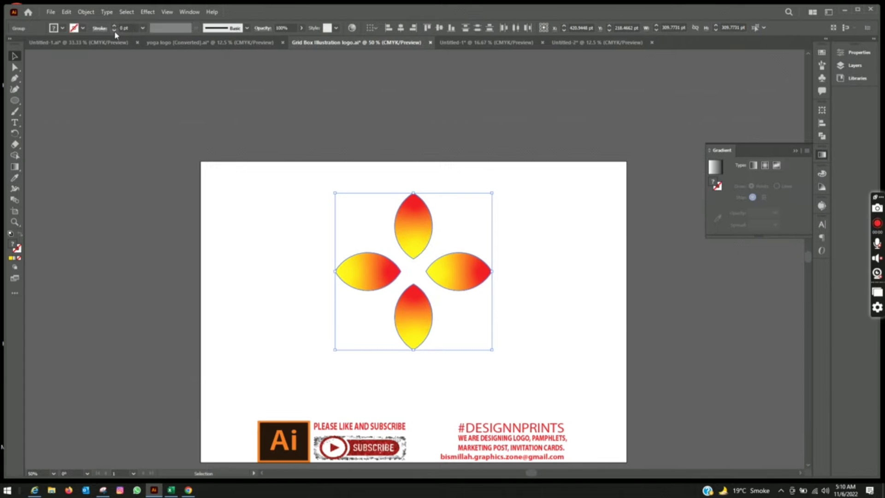
pyautogui.click(221, 115)
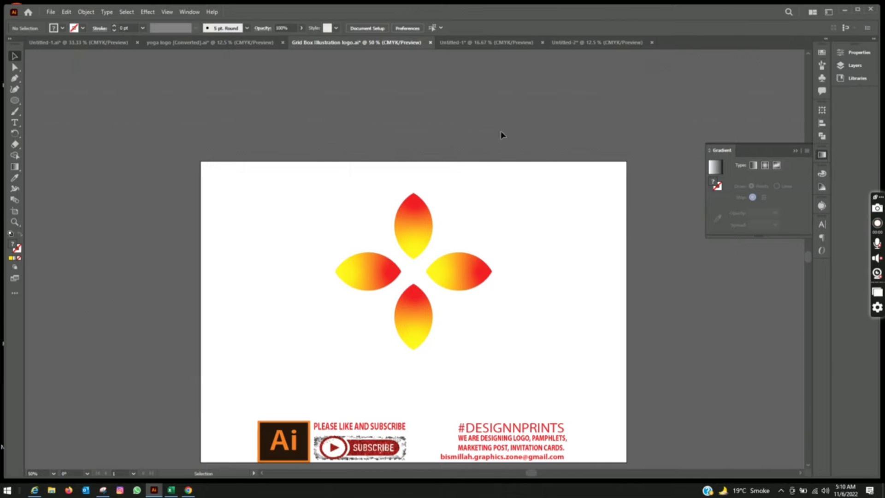
# Using Direct Selection, delete the left, right and bottom petals, keeping only the top one.
pyautogui.moveTo(500, 164); pyautogui.dragTo(344, 333)
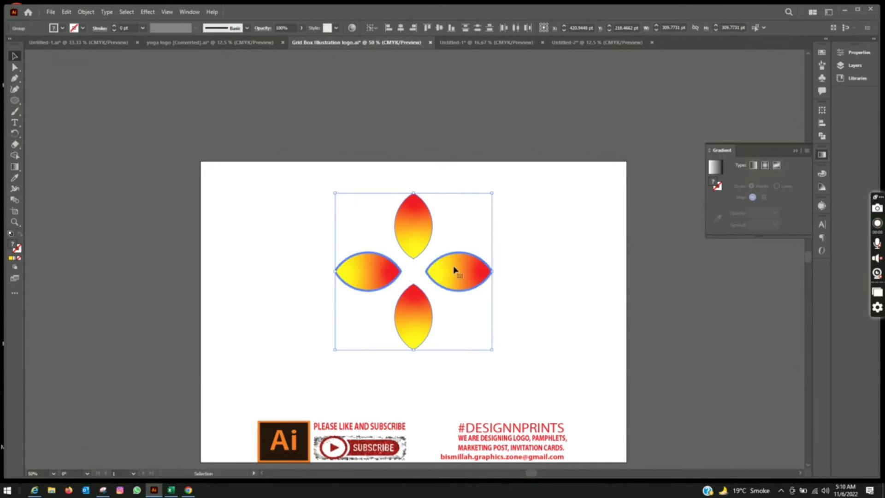
pyautogui.click(486, 257)
pyautogui.click(470, 277)
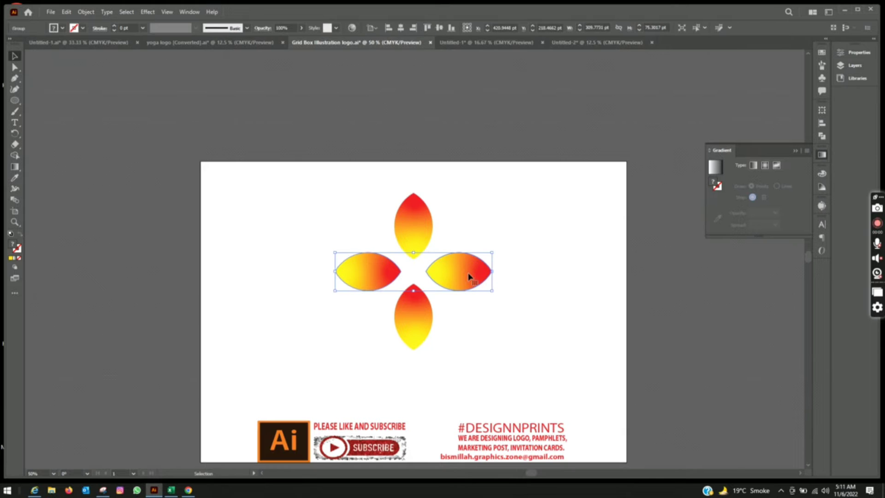
pyautogui.rightClick(469, 276)
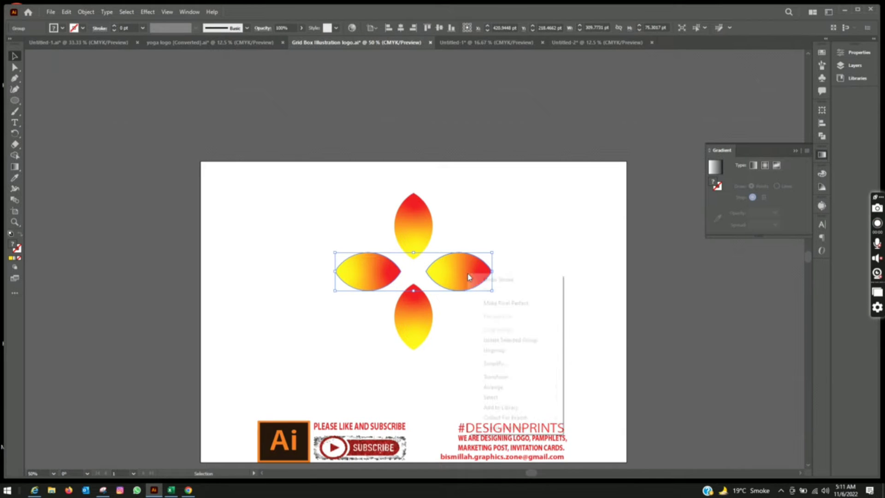
pyautogui.press('Escape')
pyautogui.click(477, 143)
pyautogui.press('a')
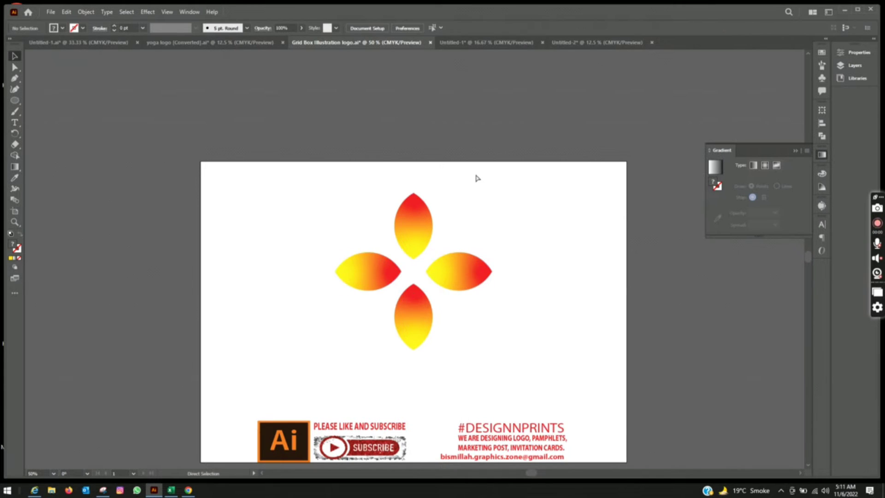
pyautogui.hotkey('ctrl', 'a')
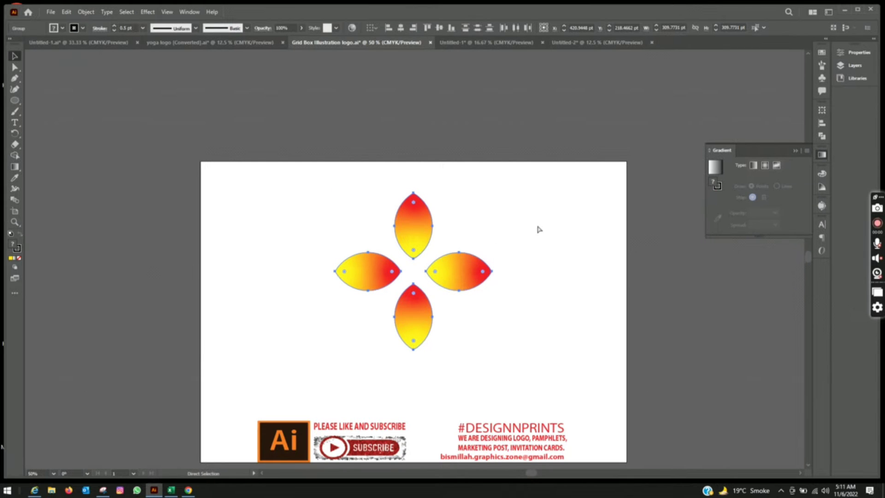
pyautogui.press('Delete')
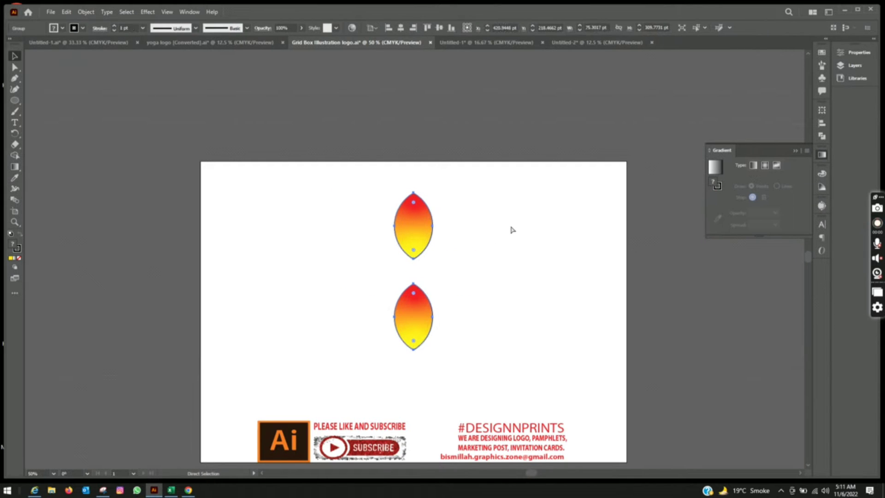
pyautogui.press('Delete')
# Make a reflected copy of the petal and place it about 190 pt below the original.
pyautogui.press('v')
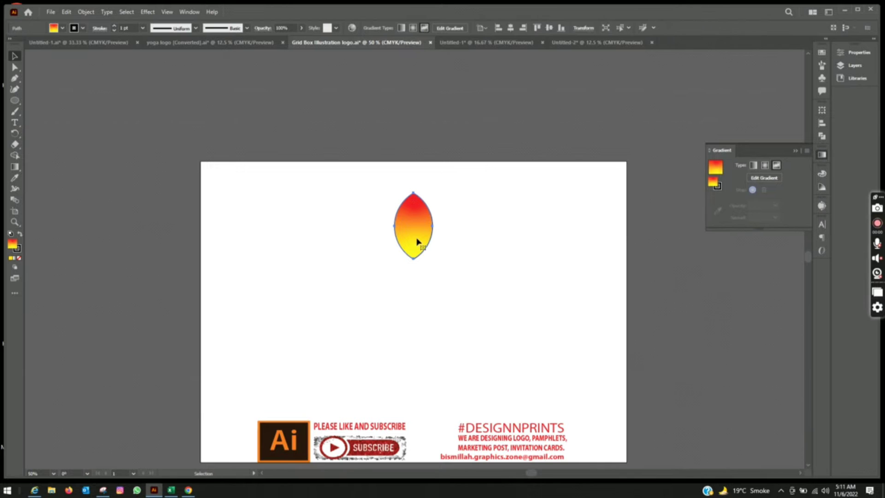
pyautogui.rightClick(417, 242)
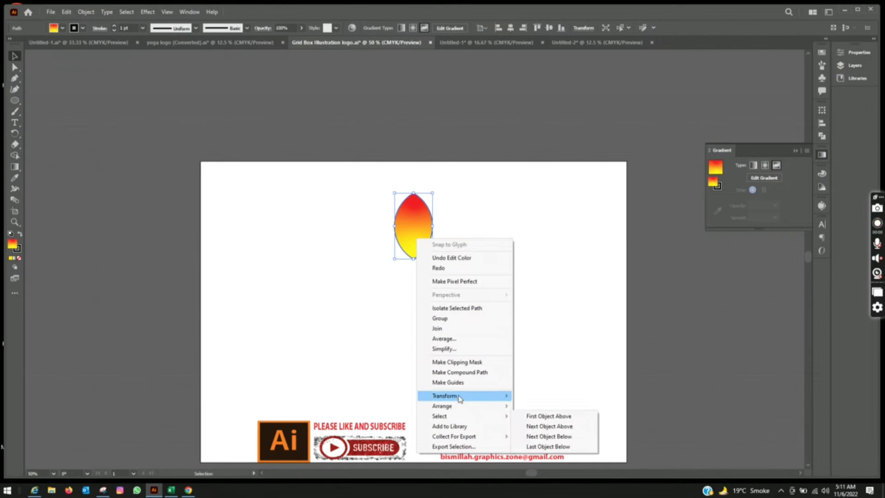
pyautogui.moveTo(456, 396)
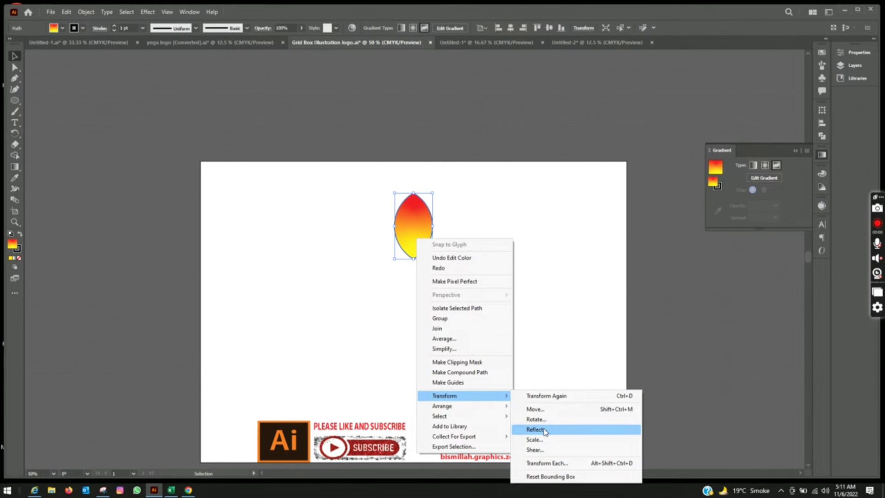
pyautogui.click(545, 431)
pyautogui.click(406, 304)
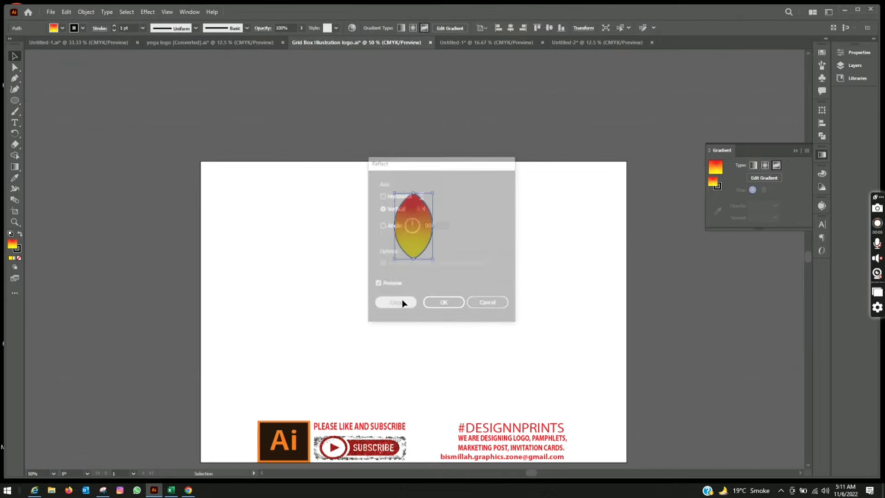
pyautogui.moveTo(419, 243); pyautogui.dragTo(414, 288)
pyautogui.moveTo(419, 320); pyautogui.dragTo(419, 338)
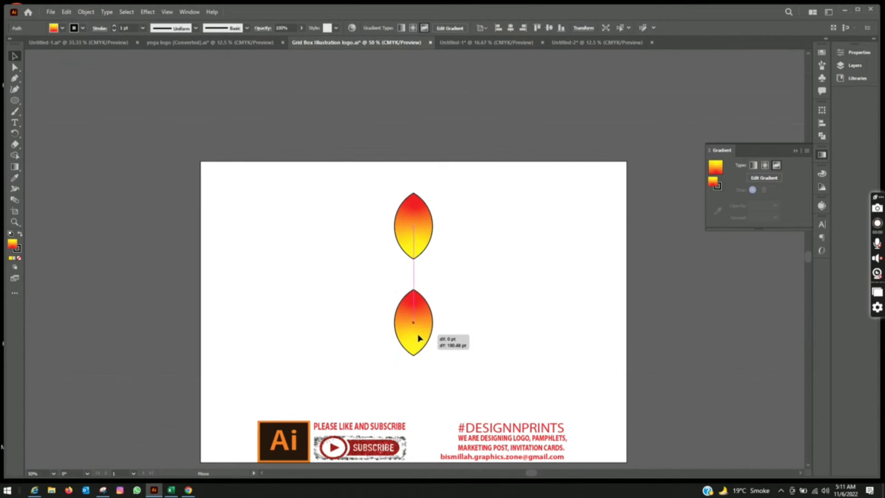
# Rotate the lower petal 180° so its red tip points down.
pyautogui.rightClick(419, 338)
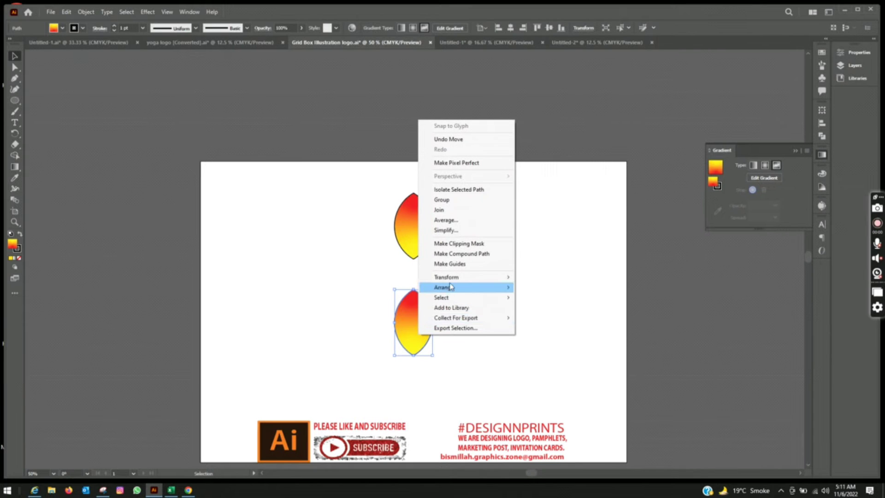
pyautogui.moveTo(446, 277)
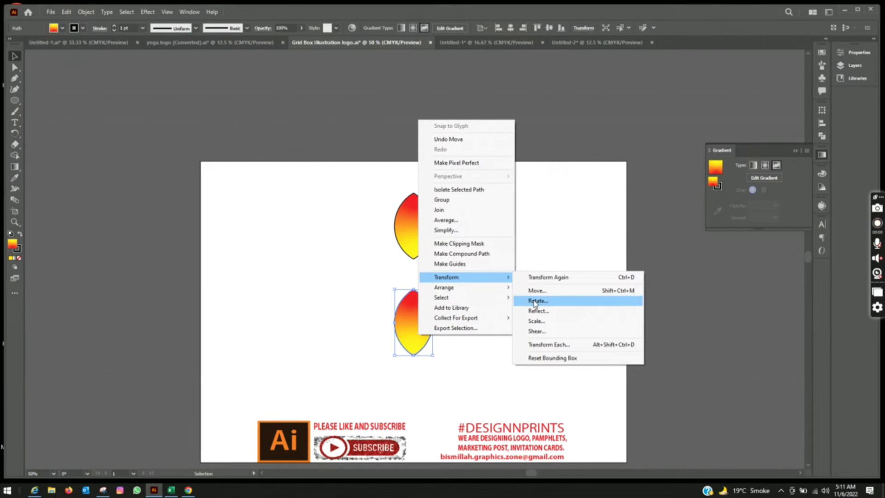
pyautogui.click(535, 302)
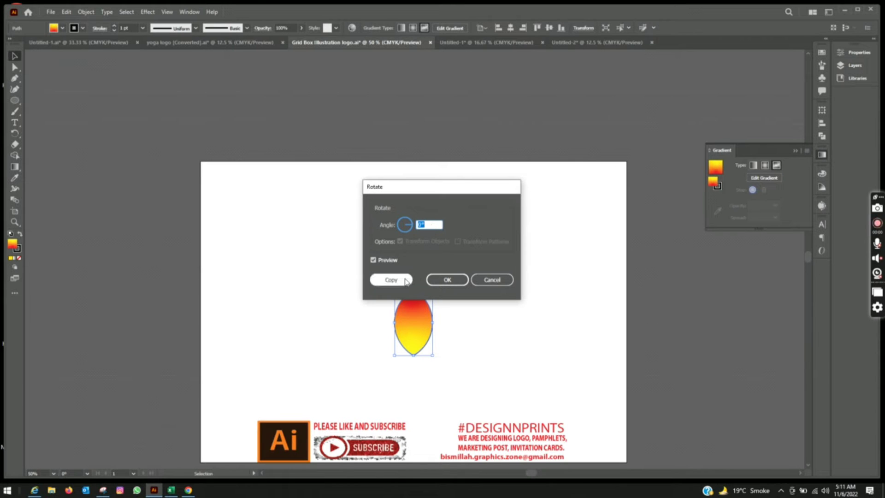
pyautogui.click(443, 281)
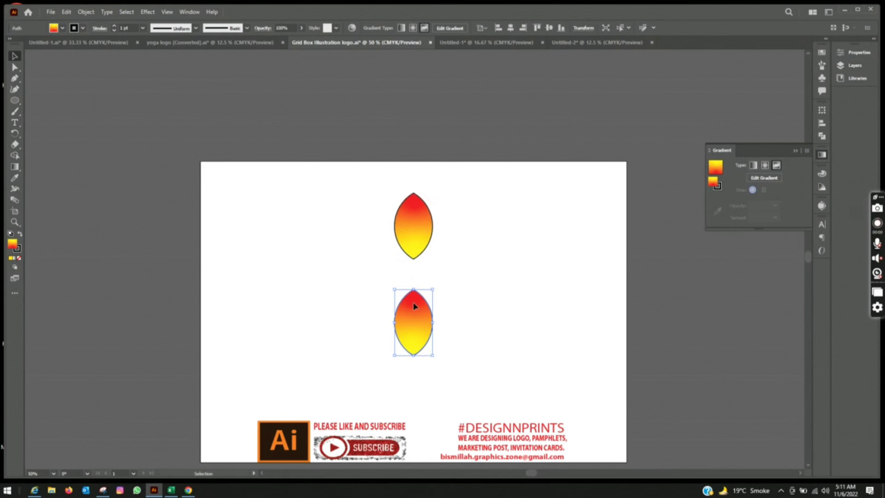
pyautogui.moveTo(437, 287)
pyautogui.mouseDown()
pyautogui.moveTo(402, 416)
pyautogui.moveTo(362, 398)
pyautogui.mouseUp()
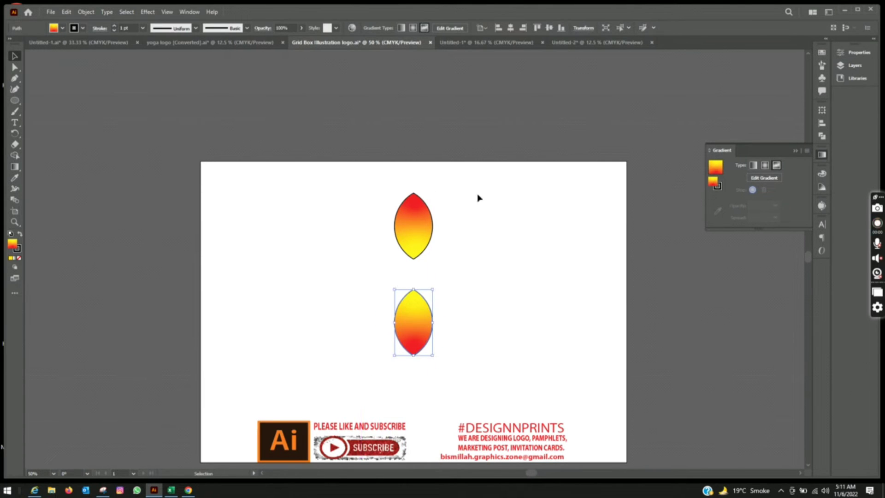
# Group the two vertical petals into one object.
pyautogui.hotkey('ctrl', 'a')
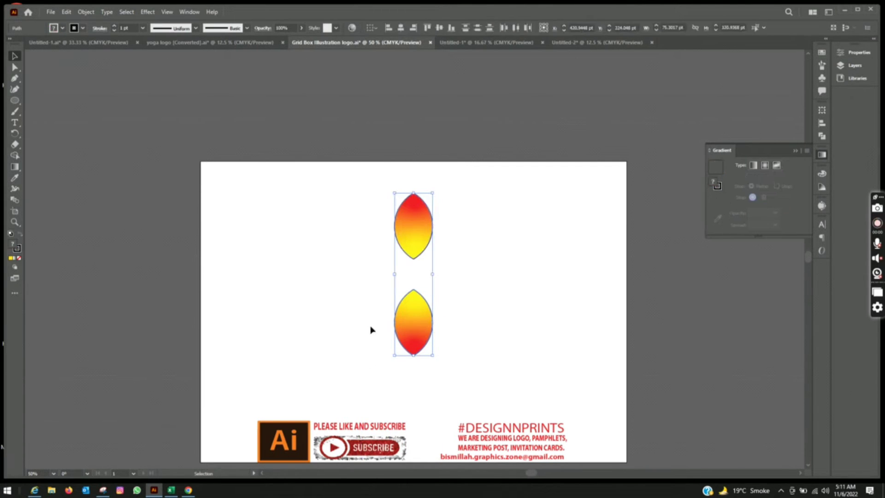
pyautogui.hotkey('ctrl', 'g')
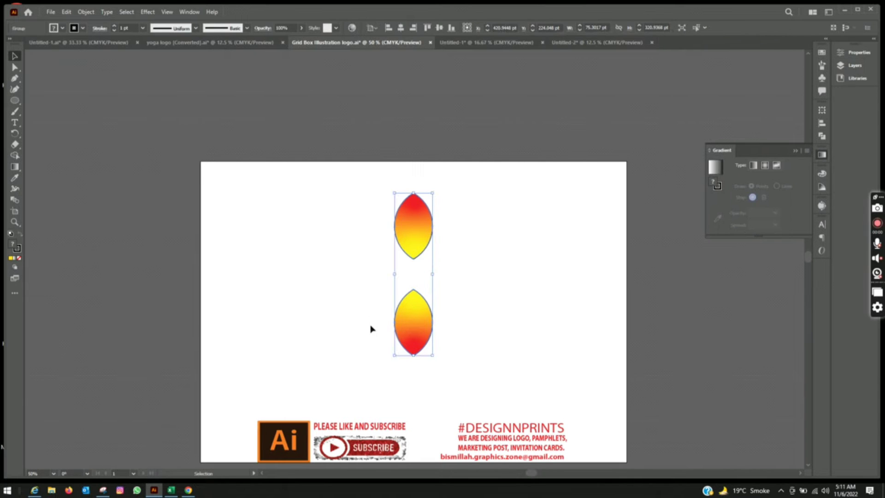
pyautogui.click(371, 328)
pyautogui.hotkey('ctrl', 'a')
pyautogui.click(372, 329)
pyautogui.hotkey('ctrl', 'a')
# Add a 90° horizontal copy, group all four, and rotate a copy about 45° between them.
pyautogui.moveTo(434, 190)
pyautogui.mouseDown()
pyautogui.moveTo(485, 245)
pyautogui.moveTo(492, 289)
pyautogui.mouseUp()
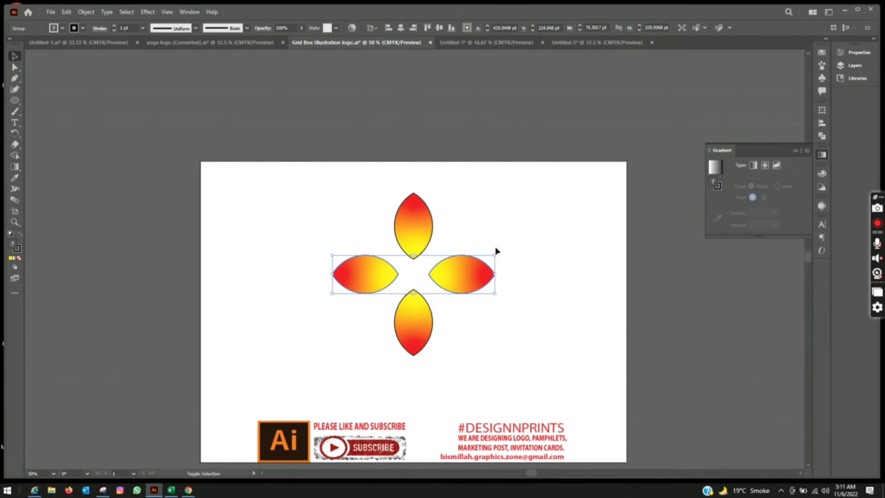
pyautogui.moveTo(514, 196); pyautogui.dragTo(335, 350)
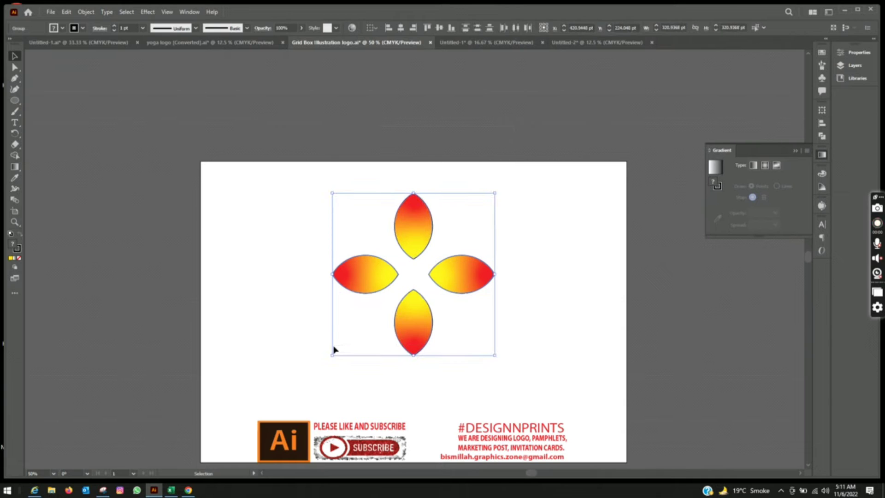
pyautogui.hotkey('ctrl', 'g')
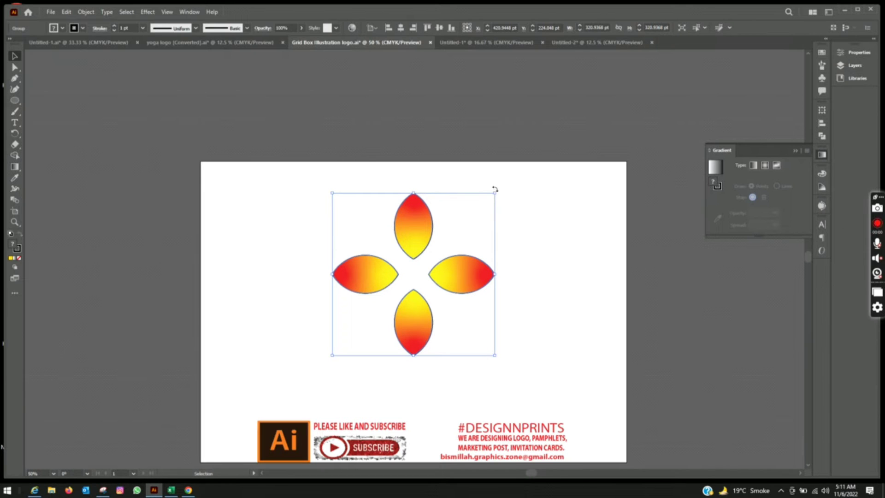
pyautogui.moveTo(497, 188); pyautogui.dragTo(507, 261)
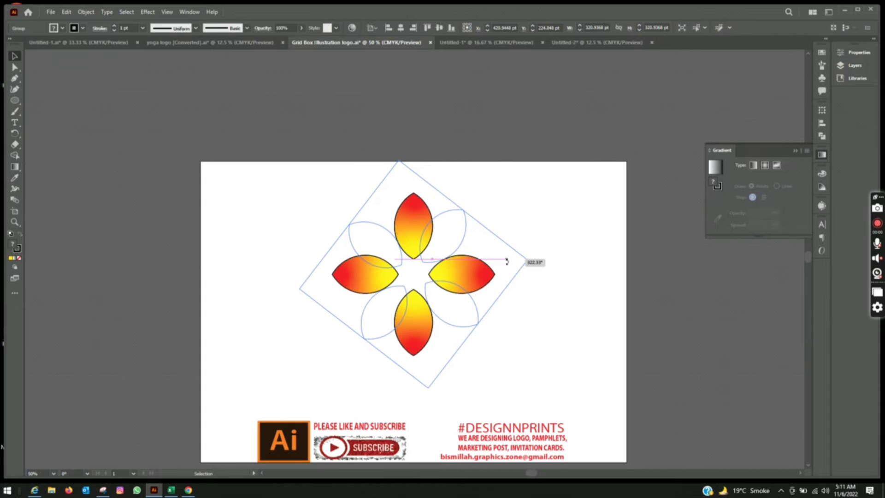
pyautogui.moveTo(507, 261); pyautogui.dragTo(506, 275)
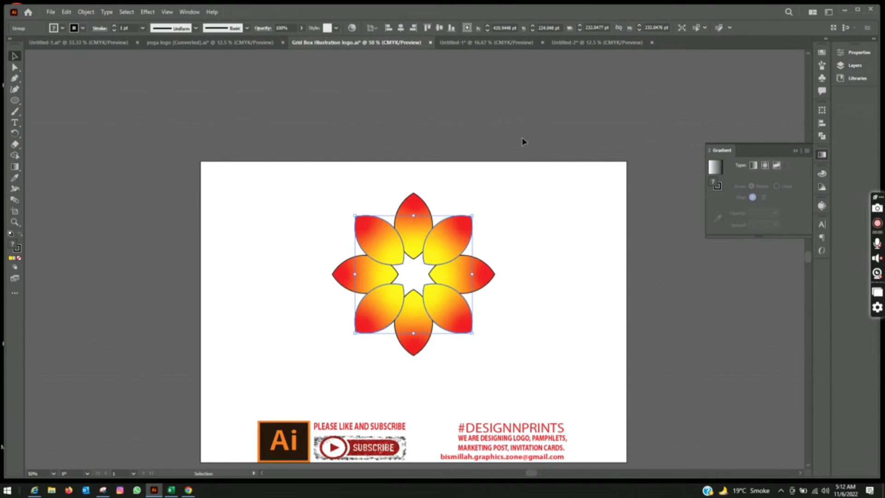
# Scale up the eight-petal flower and add a copy rotated about 22.5° between its petals.
pyautogui.moveTo(522, 142); pyautogui.dragTo(300, 390)
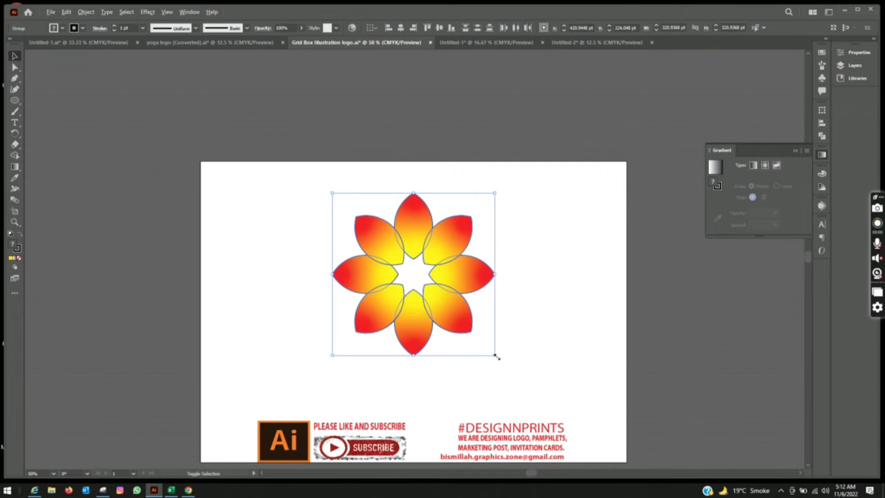
pyautogui.moveTo(496, 356); pyautogui.dragTo(522, 383)
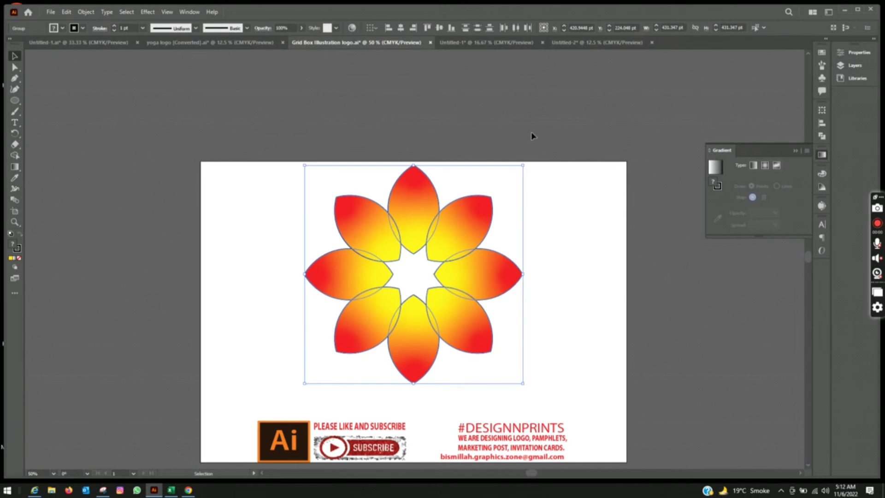
pyautogui.moveTo(533, 136); pyautogui.dragTo(302, 389)
pyautogui.press('ctrl')
pyautogui.press('ctrl')
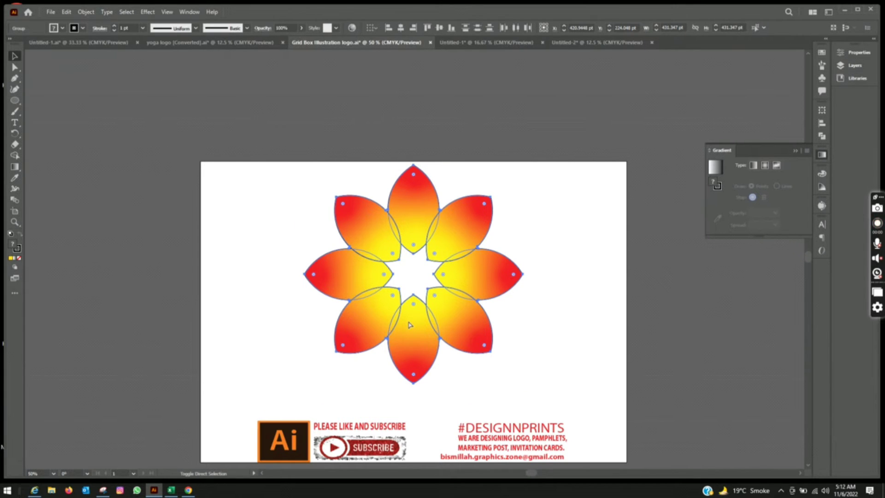
pyautogui.press('ctrl')
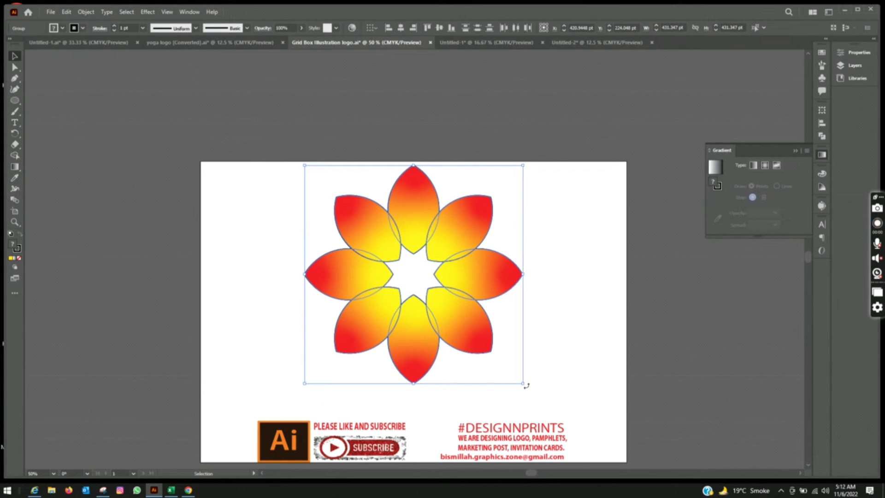
pyautogui.moveTo(526, 386); pyautogui.dragTo(475, 413)
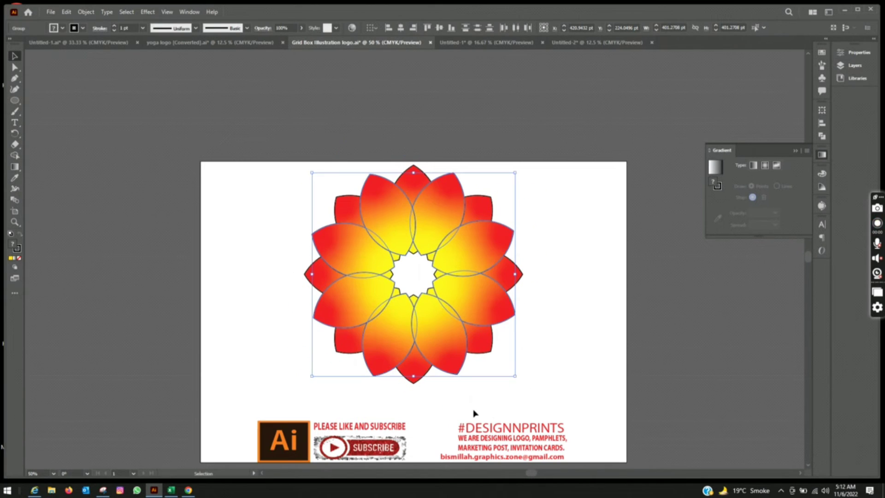
# Deselect the flower, then marquee-select all sixteen petals.
pyautogui.click(664, 308)
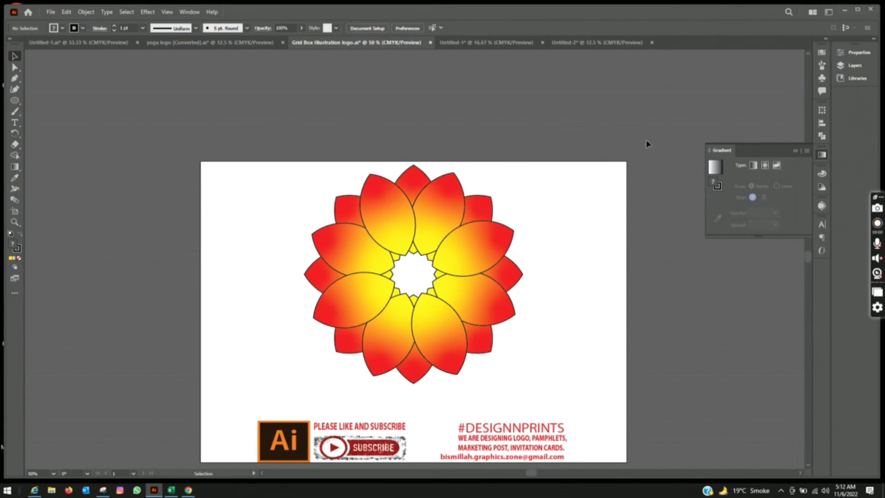
pyautogui.moveTo(583, 122); pyautogui.dragTo(319, 342)
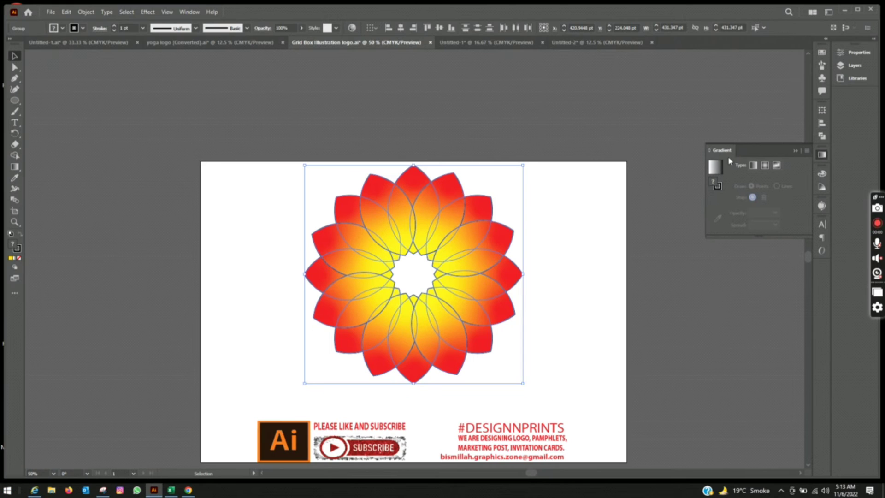
# Open the Transparency panel and dock it and the Stroke panel with the Gradient panel.
pyautogui.click(796, 150)
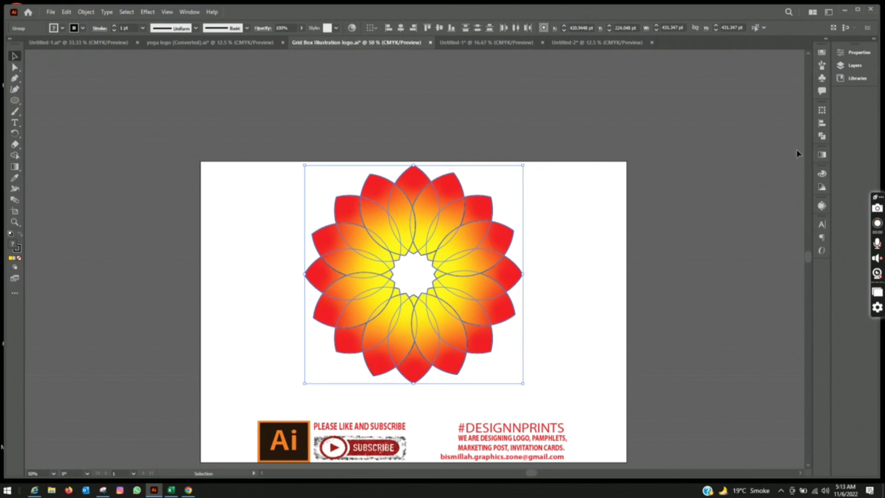
pyautogui.click(822, 154)
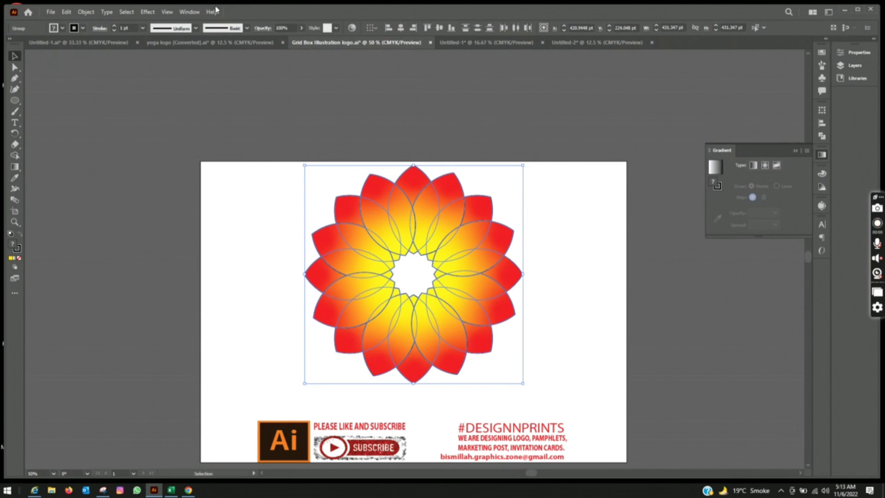
pyautogui.click(169, 12)
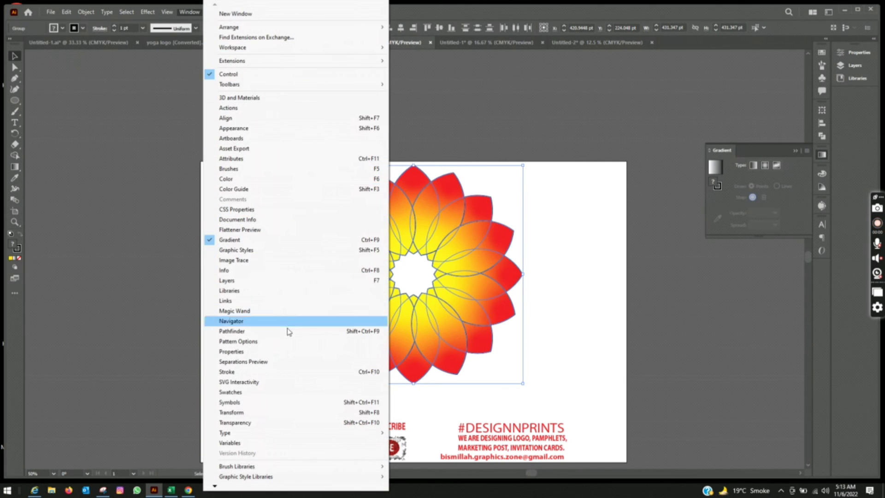
pyautogui.click(271, 422)
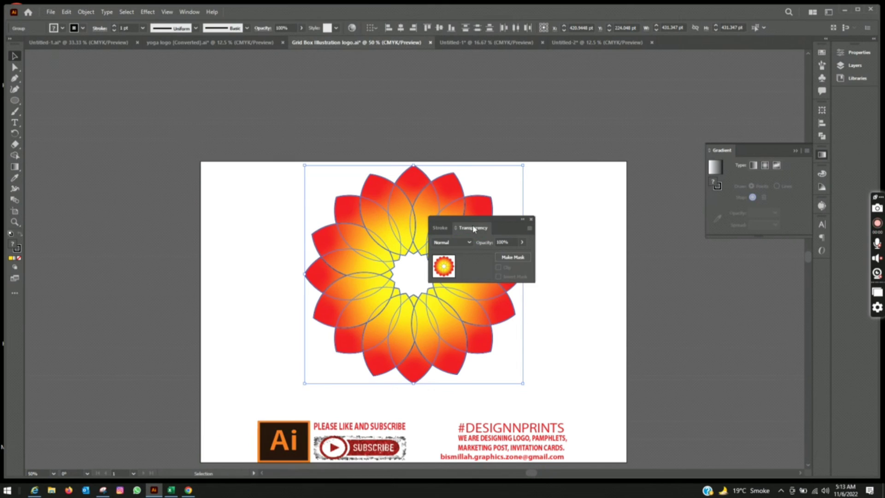
pyautogui.moveTo(474, 229); pyautogui.dragTo(746, 153)
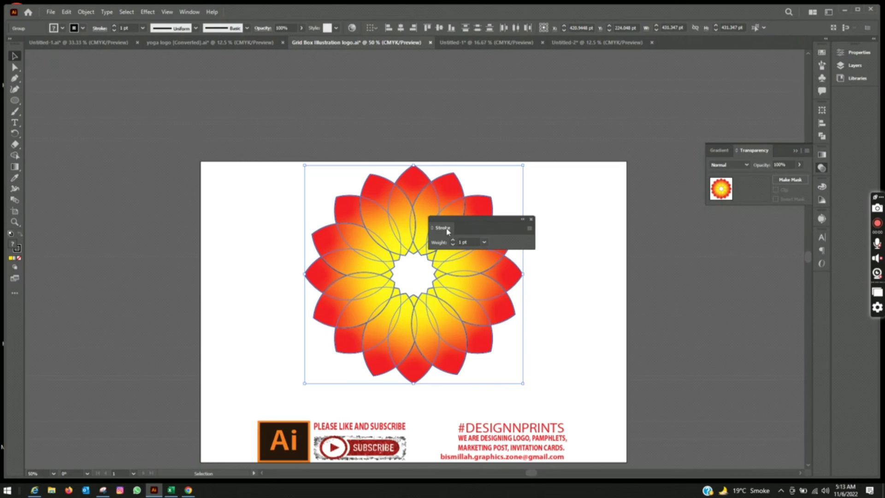
pyautogui.moveTo(446, 231); pyautogui.dragTo(787, 152)
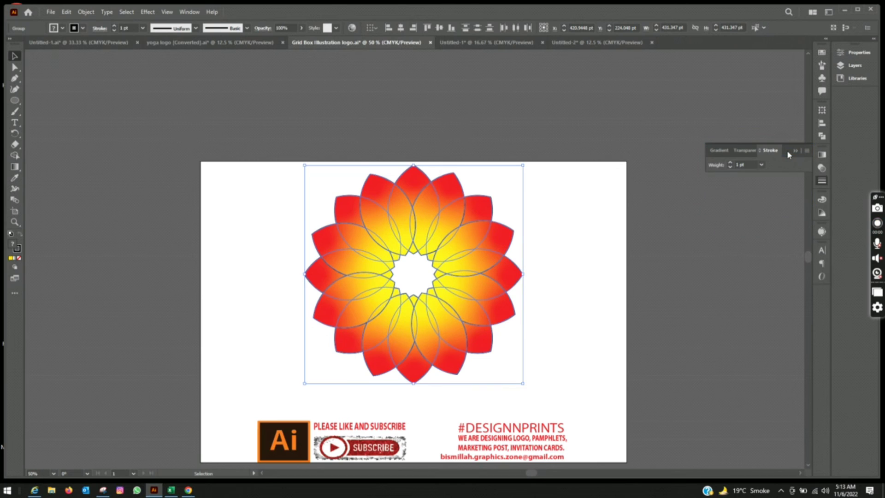
# Set the flower's blending mode to Screen in the Transparency panel.
pyautogui.click(745, 151)
pyautogui.click(746, 165)
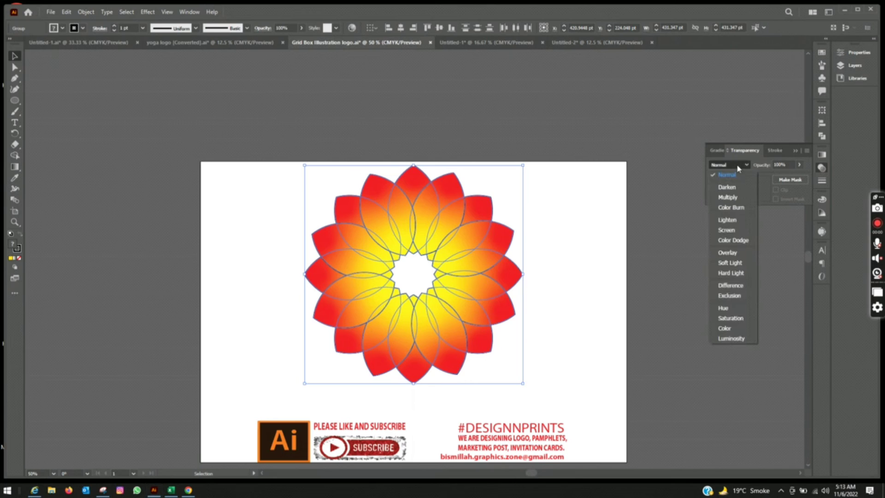
pyautogui.click(738, 231)
pyautogui.click(642, 255)
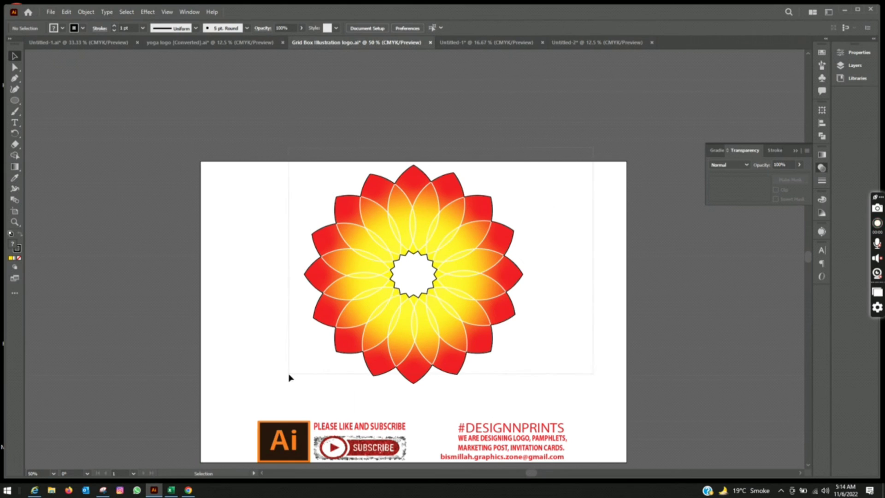
# Reselect the flower and lower its stroke weight to 0 pt, removing the outlines.
pyautogui.moveTo(596, 153); pyautogui.dragTo(290, 376)
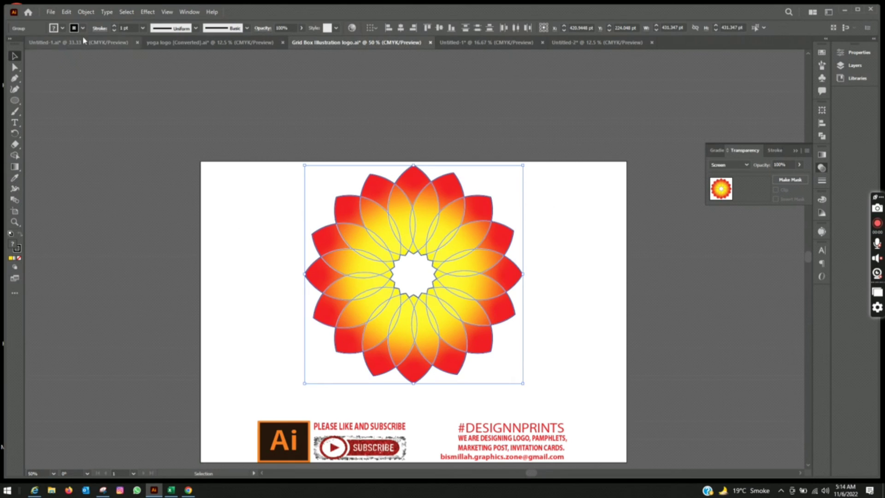
pyautogui.click(114, 30)
pyautogui.click(114, 30)
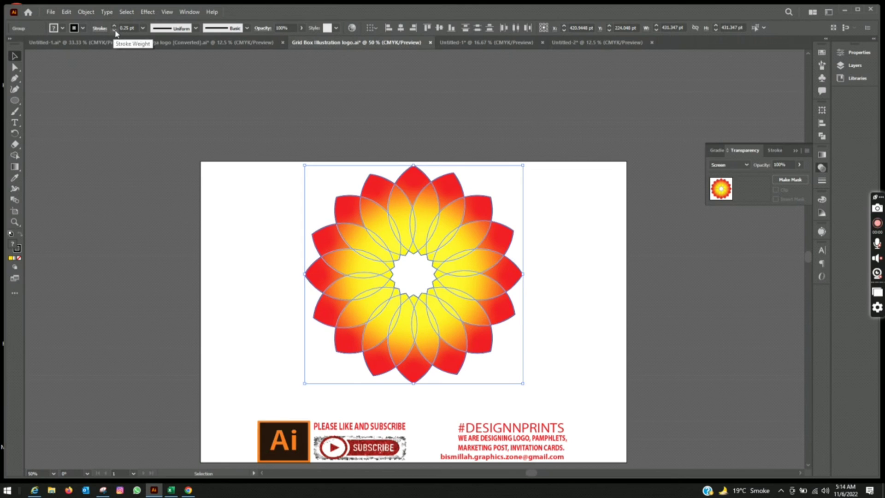
pyautogui.click(114, 30)
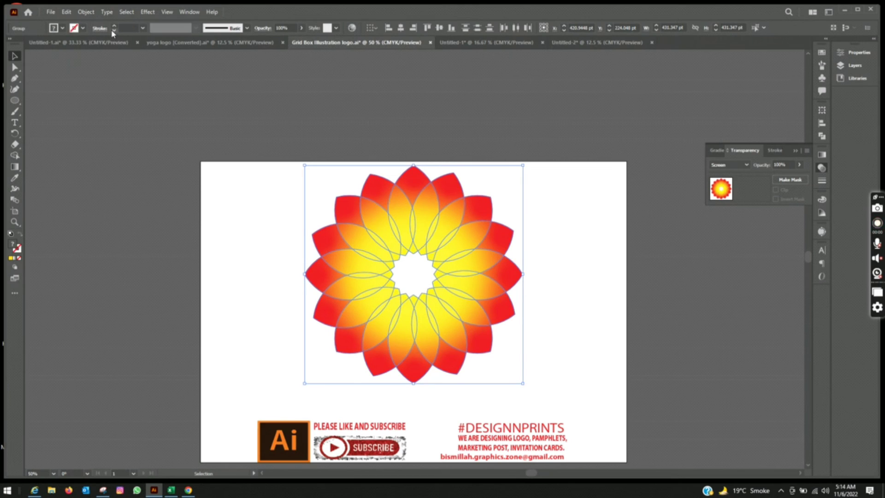
pyautogui.click(226, 124)
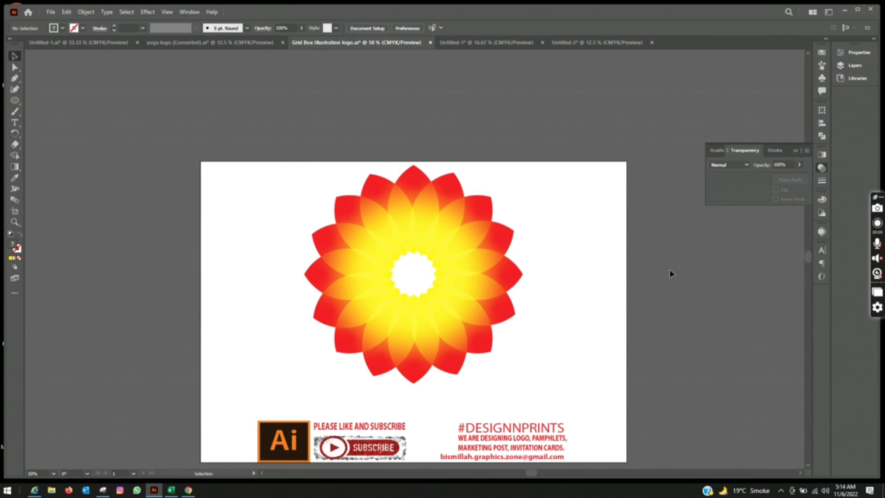
pyautogui.moveTo(474, 139); pyautogui.dragTo(270, 339)
pyautogui.click(645, 368)
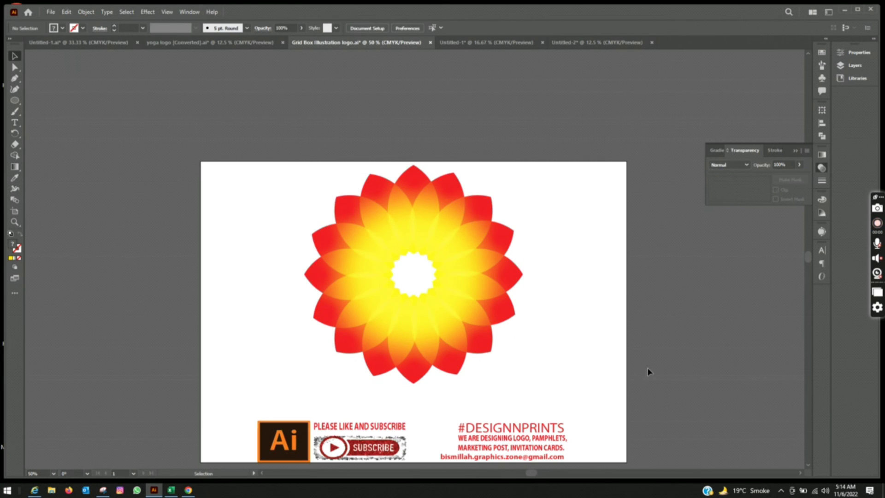
pyautogui.click(343, 280)
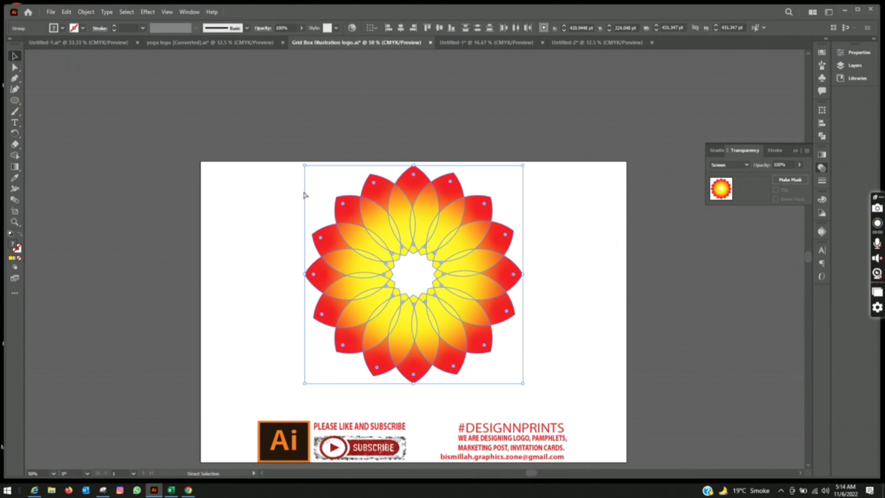
pyautogui.click(305, 194)
pyautogui.click(419, 233)
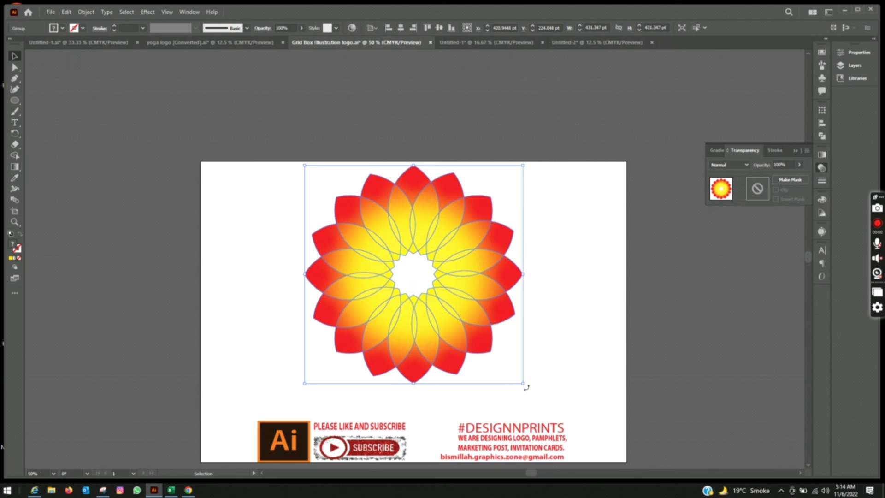
pyautogui.moveTo(547, 371)
pyautogui.mouseDown()
pyautogui.moveTo(561, 216)
pyautogui.moveTo(544, 183)
pyautogui.mouseUp()
pyautogui.moveTo(544, 183); pyautogui.dragTo(555, 216)
pyautogui.hotkey('ctrl', 'z')
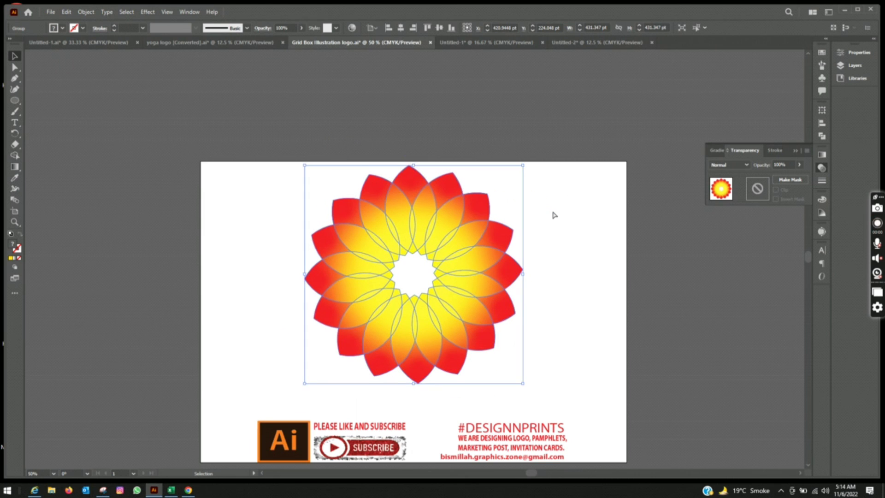
pyautogui.press('ctrl')
pyautogui.press('ctrl')
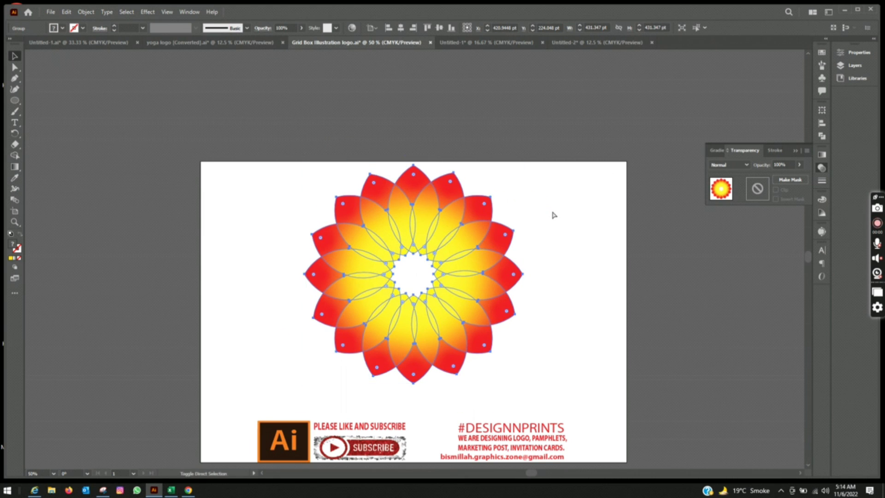
pyautogui.press('ctrl')
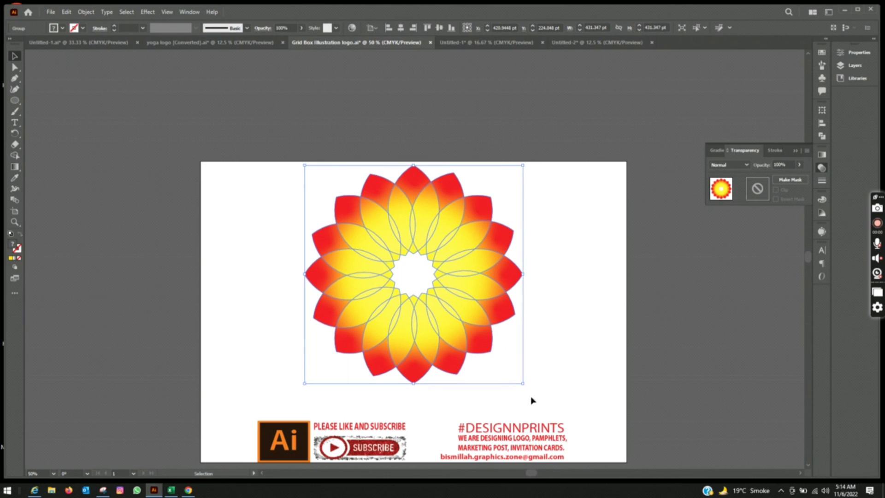
# Overlay a copy of the flower rotated about 8° and try Screen blending on it.
pyautogui.moveTo(525, 386); pyautogui.dragTo(508, 401)
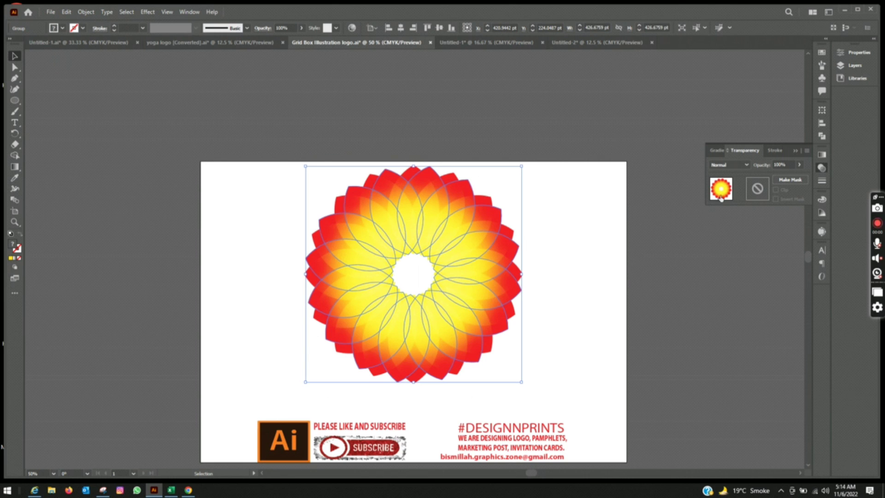
pyautogui.click(728, 165)
pyautogui.click(726, 231)
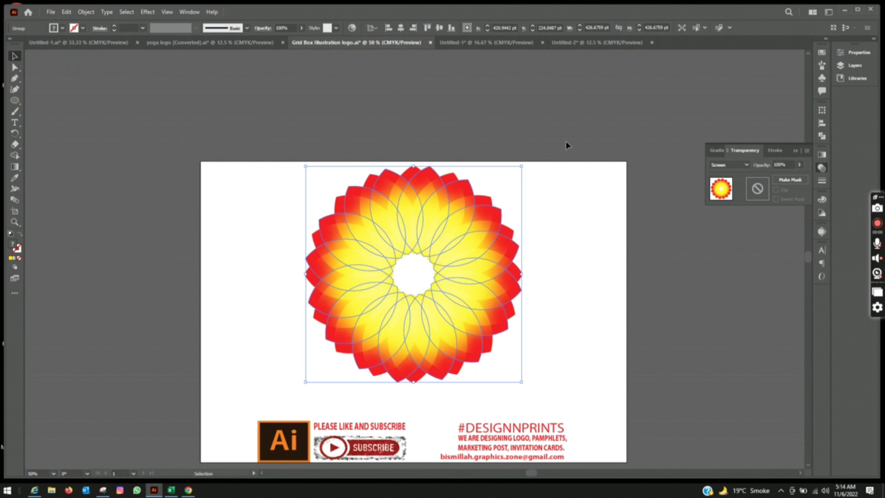
pyautogui.hotkey('ctrl', 'z')
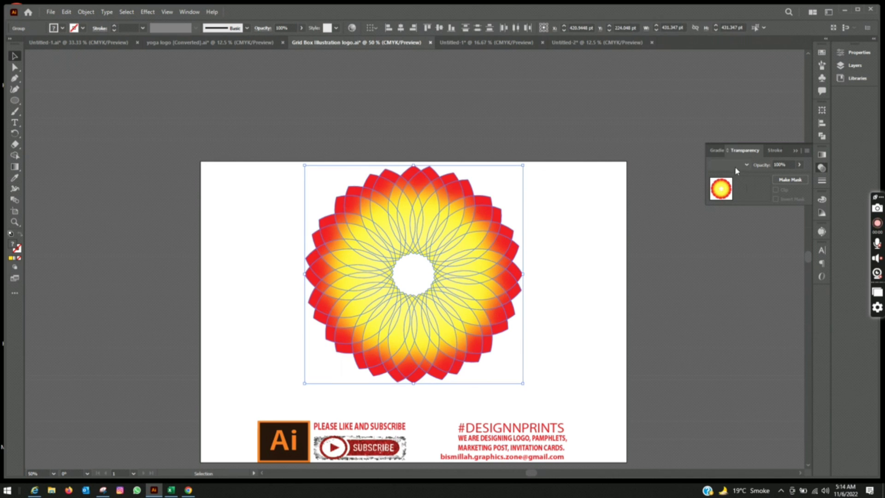
# Apply Screen blending to both layers of petals and preview the result.
pyautogui.click(736, 167)
pyautogui.click(617, 152)
pyautogui.click(739, 166)
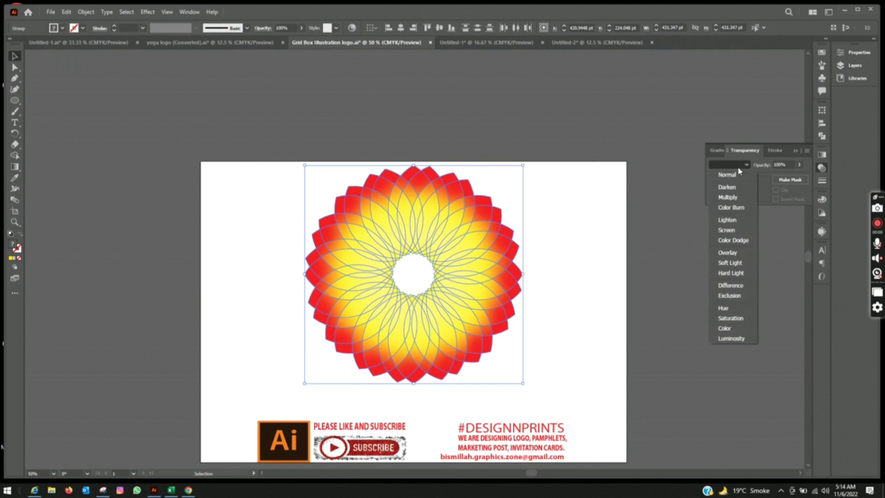
pyautogui.click(727, 231)
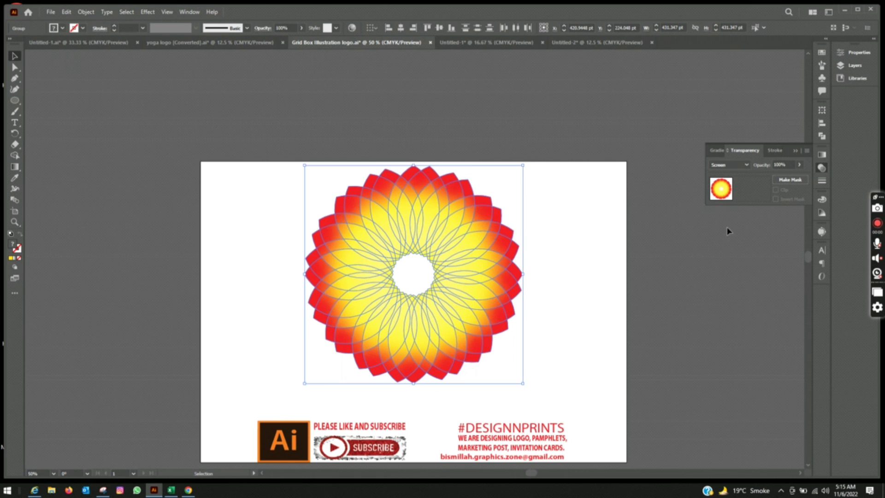
pyautogui.click(617, 254)
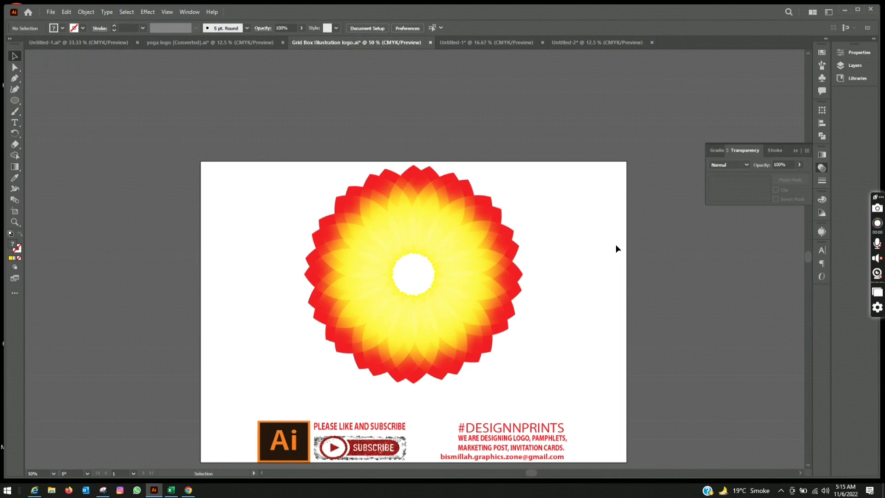
# Undo the rotated copy so only the single sixteen-petal flower remains.
pyautogui.press('a')
pyautogui.hotkey('ctrl', 'a')
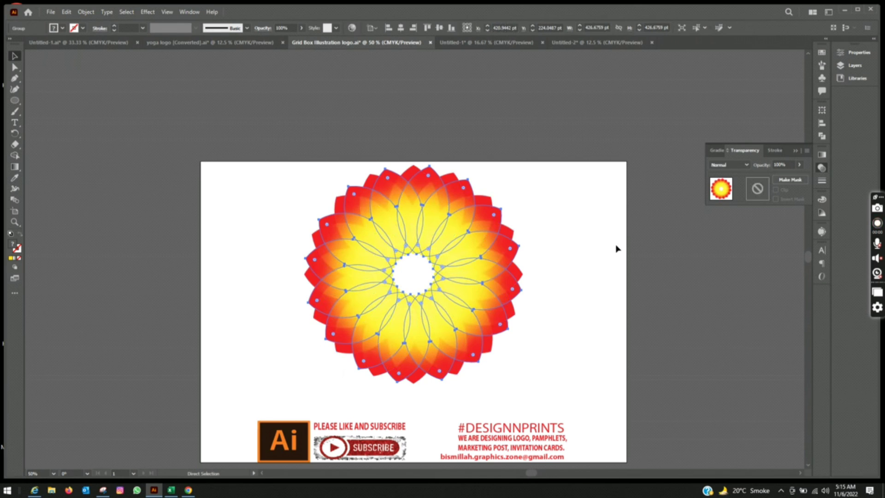
pyautogui.click(617, 249)
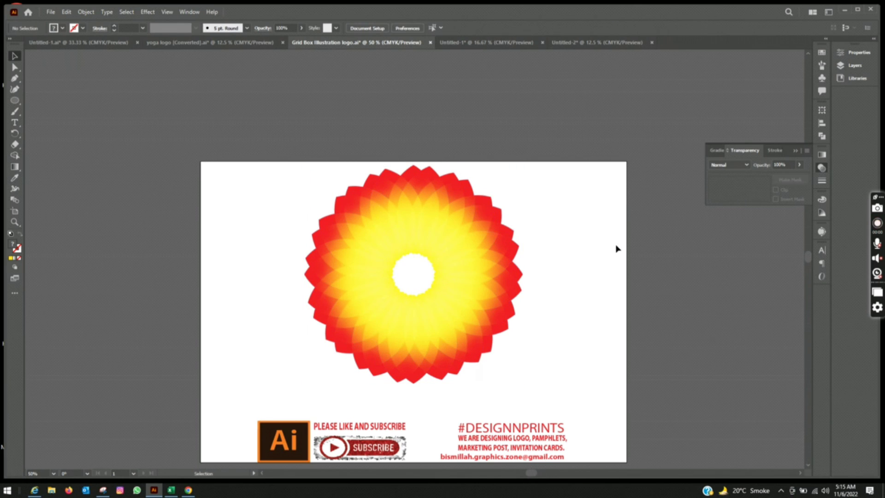
pyautogui.press('v')
pyautogui.click(439, 253)
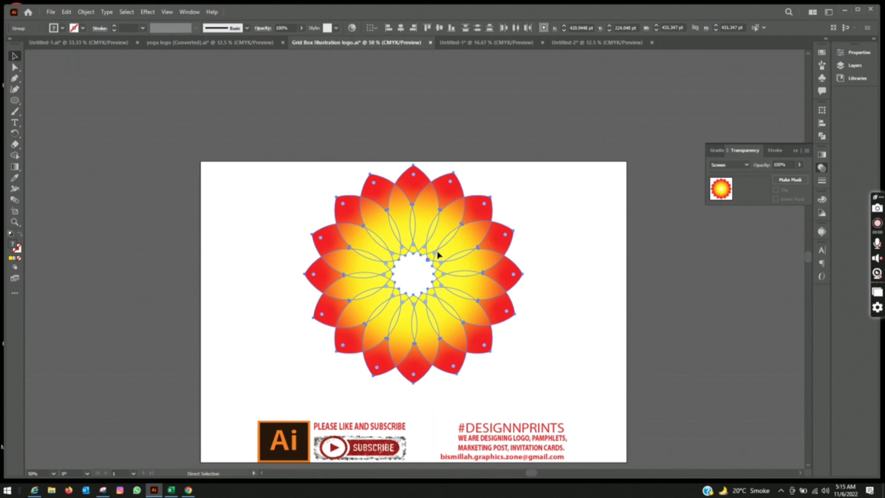
pyautogui.click(604, 187)
# Reselect the whole flower and keep its blending mode on Screen.
pyautogui.moveTo(576, 154); pyautogui.dragTo(293, 346)
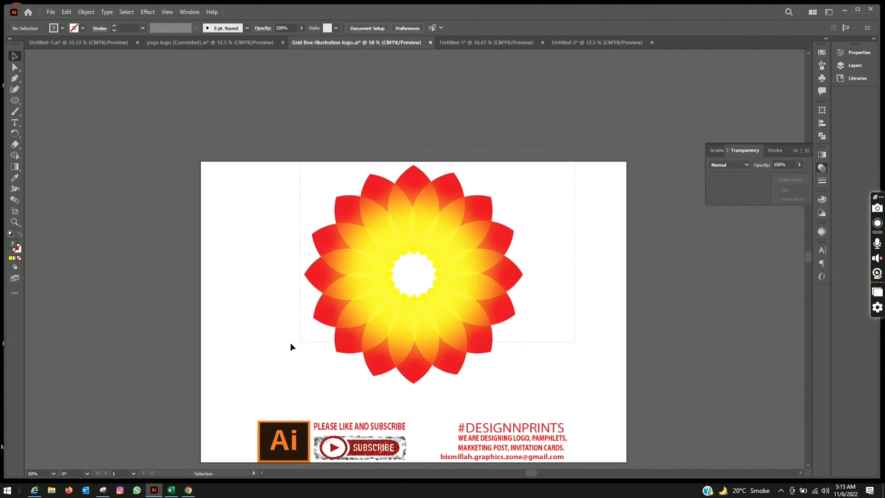
pyautogui.click(727, 165)
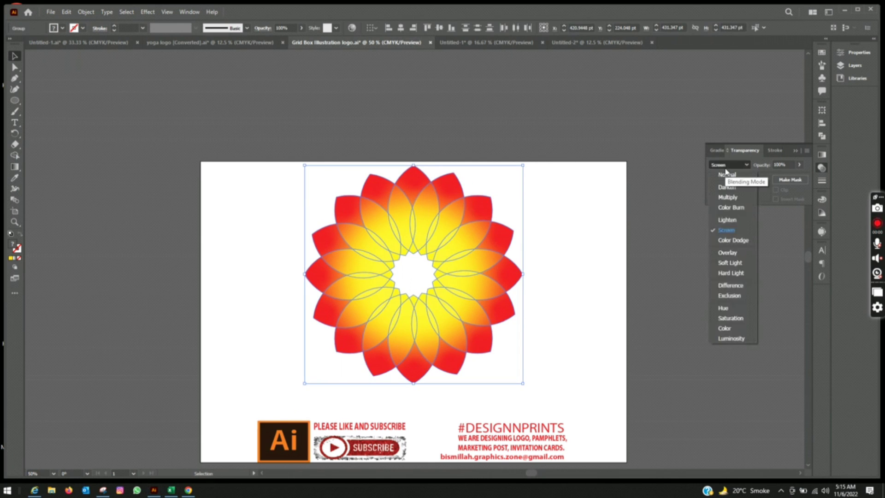
pyautogui.click(726, 167)
pyautogui.click(674, 180)
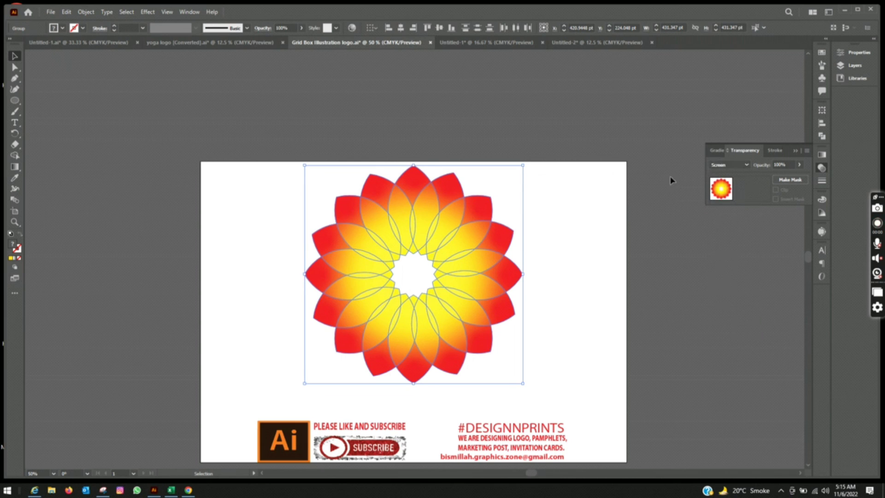